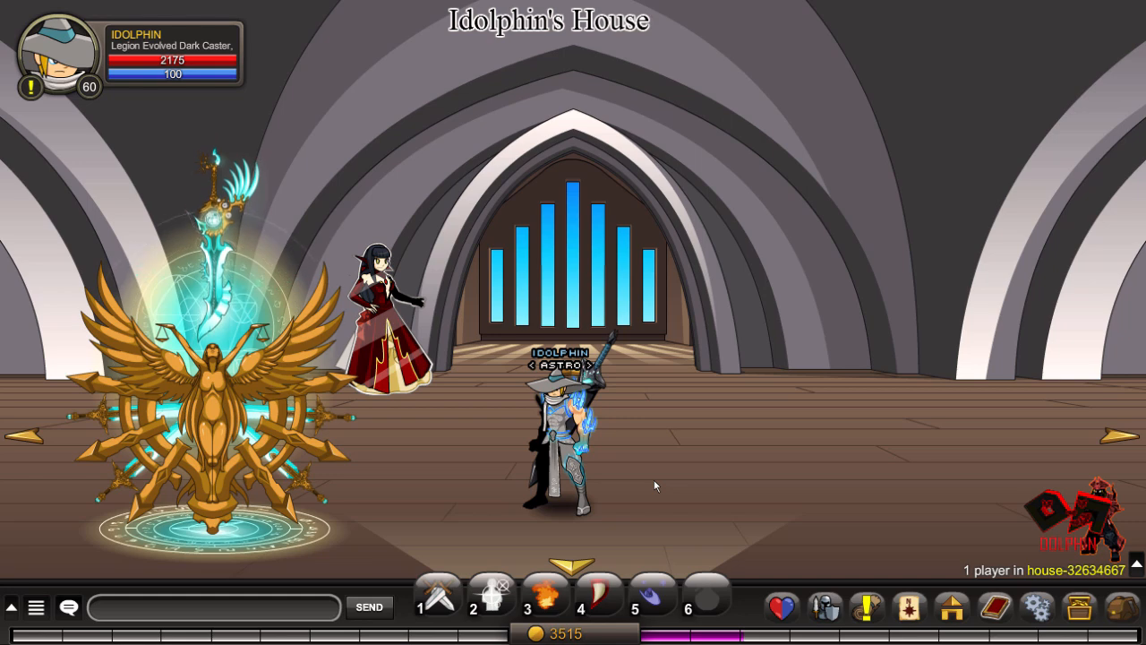
# Send the chat command /join whitemap-3214 to move the character to the white map room.
pyautogui.click(303, 604)
pyautogui.write('/')
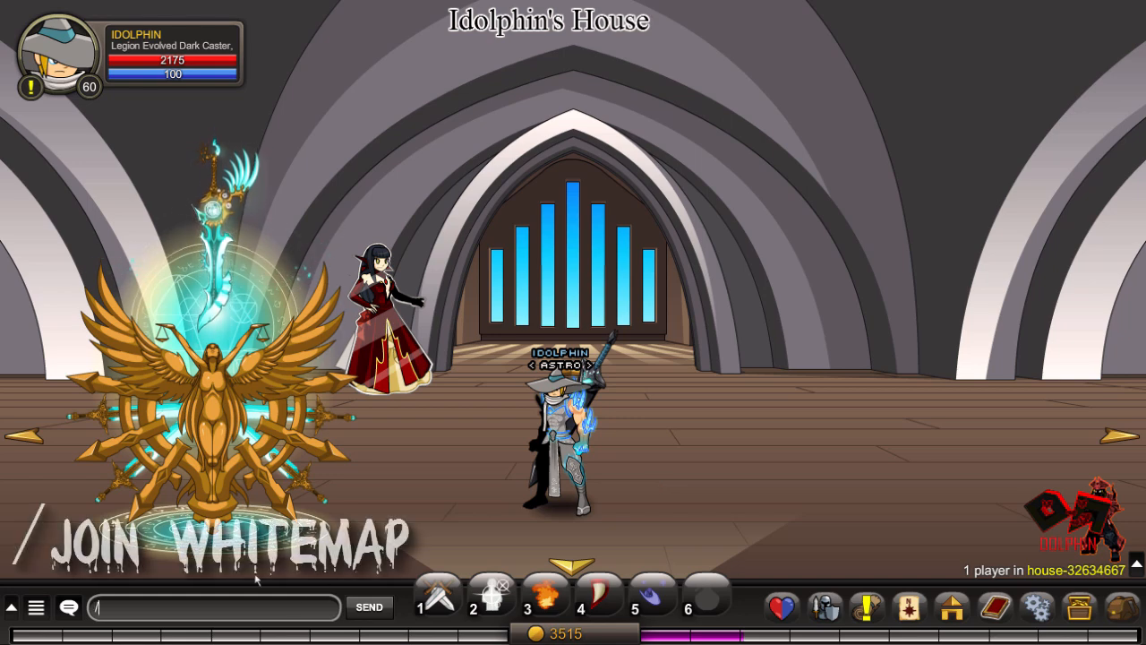
pyautogui.write('join whi')
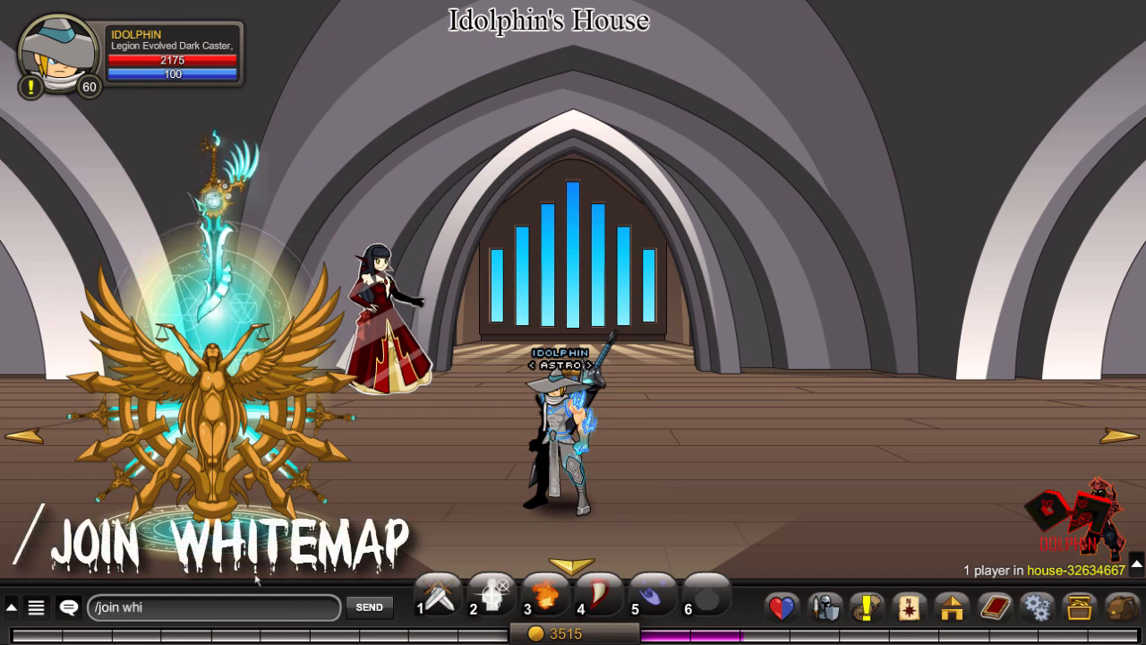
pyautogui.write('temap-')
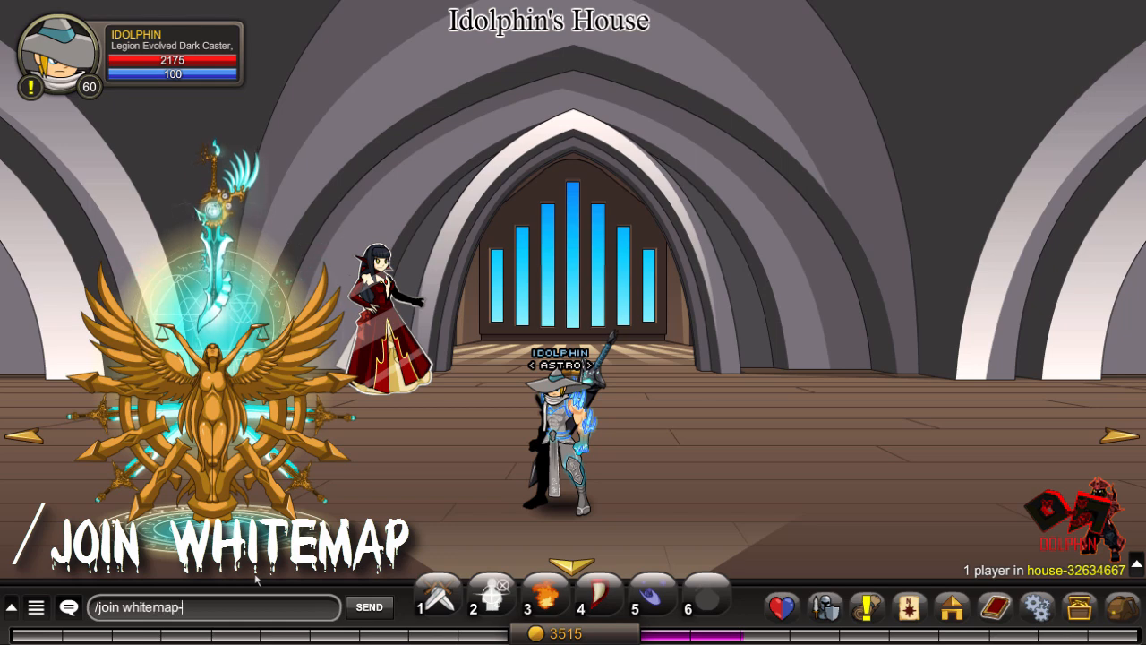
pyautogui.write('3214')
pyautogui.press('Return')
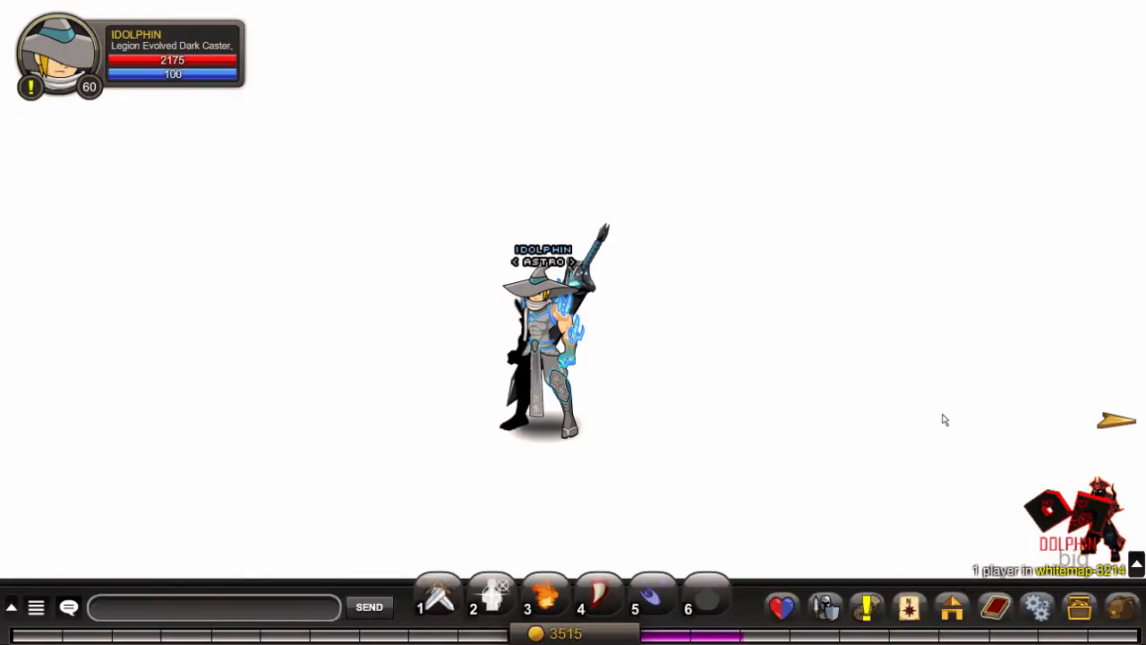
# Walk the character through the white map rooms to the one with the biggest character size and position it in the open.
pyautogui.click(1079, 403)
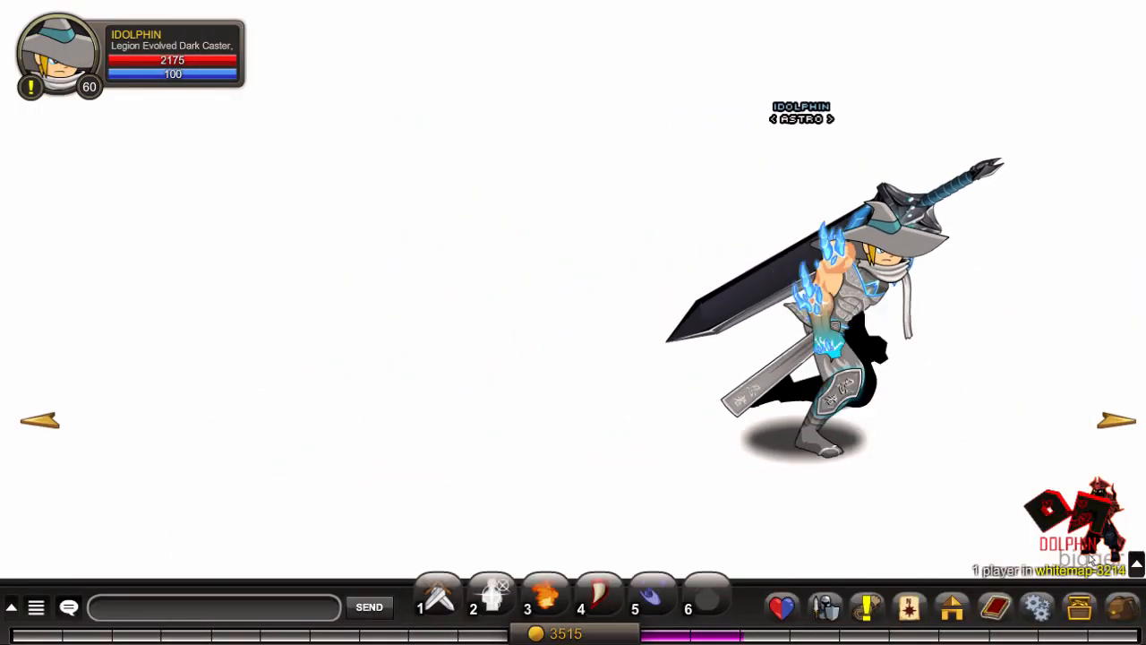
pyautogui.click(709, 428)
pyautogui.click(472, 505)
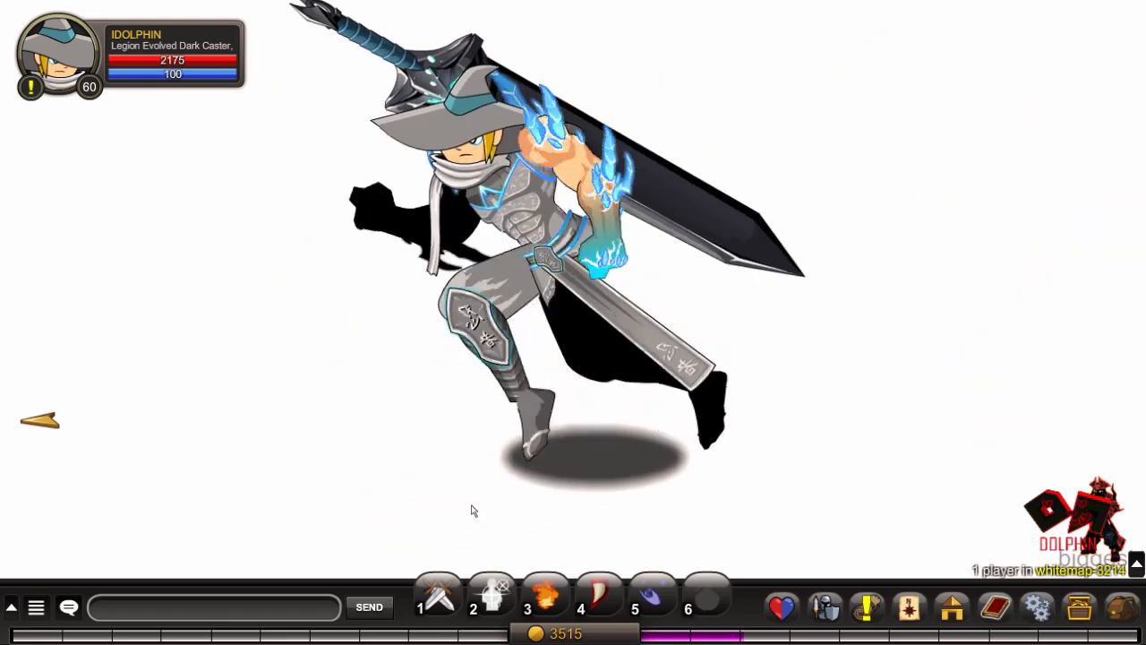
pyautogui.click(602, 499)
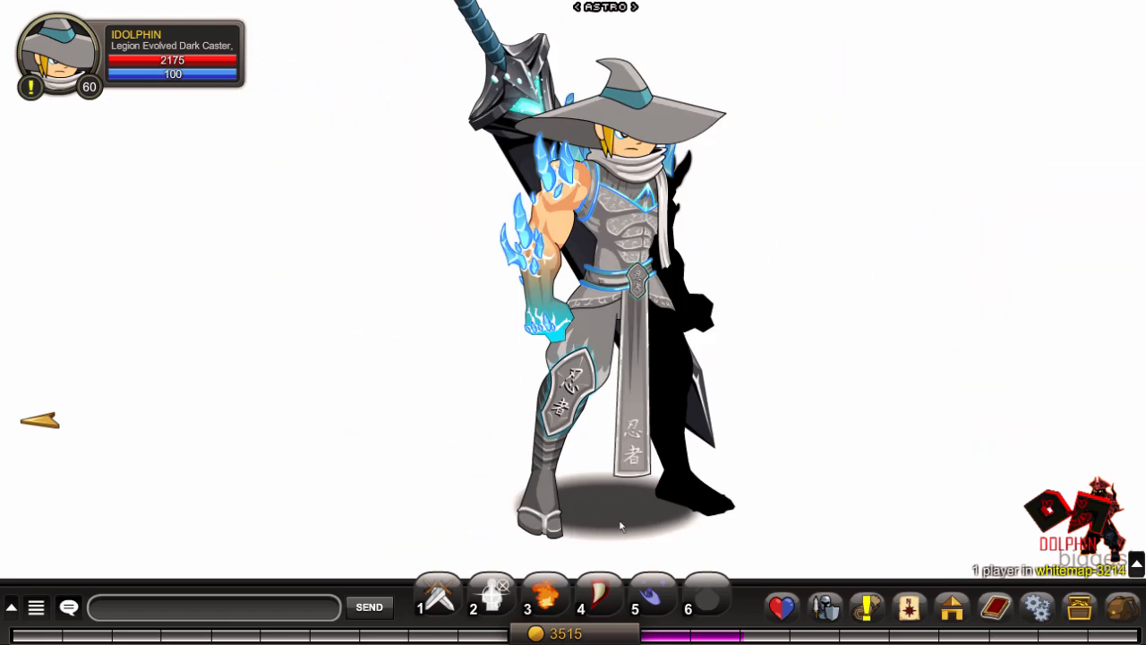
pyautogui.click(658, 543)
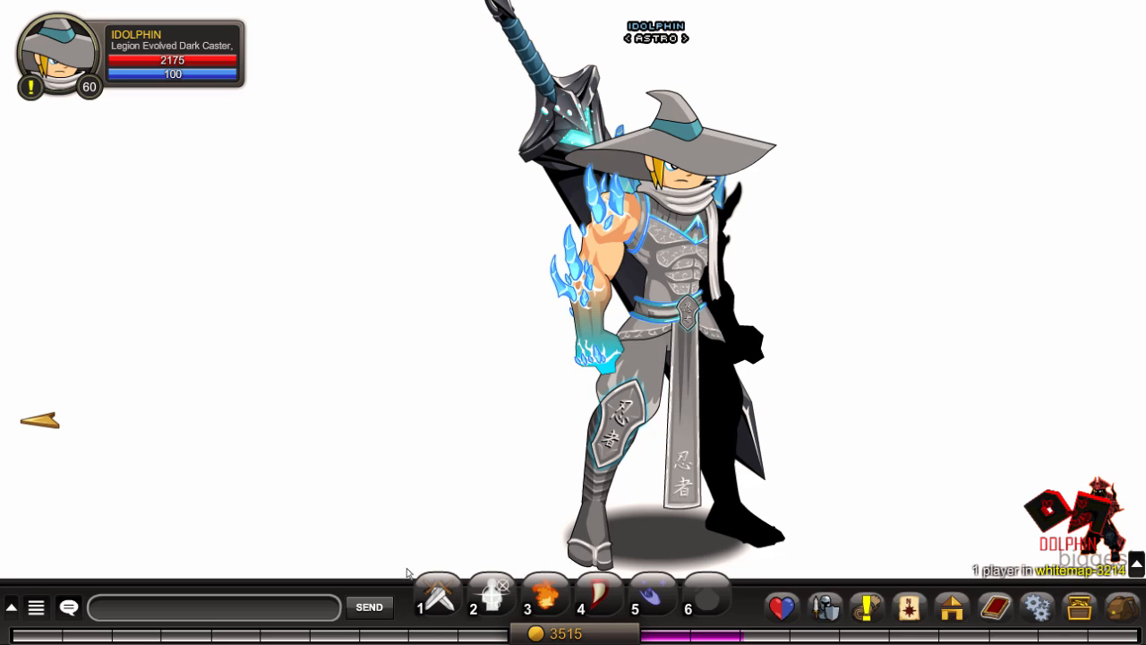
pyautogui.click(459, 561)
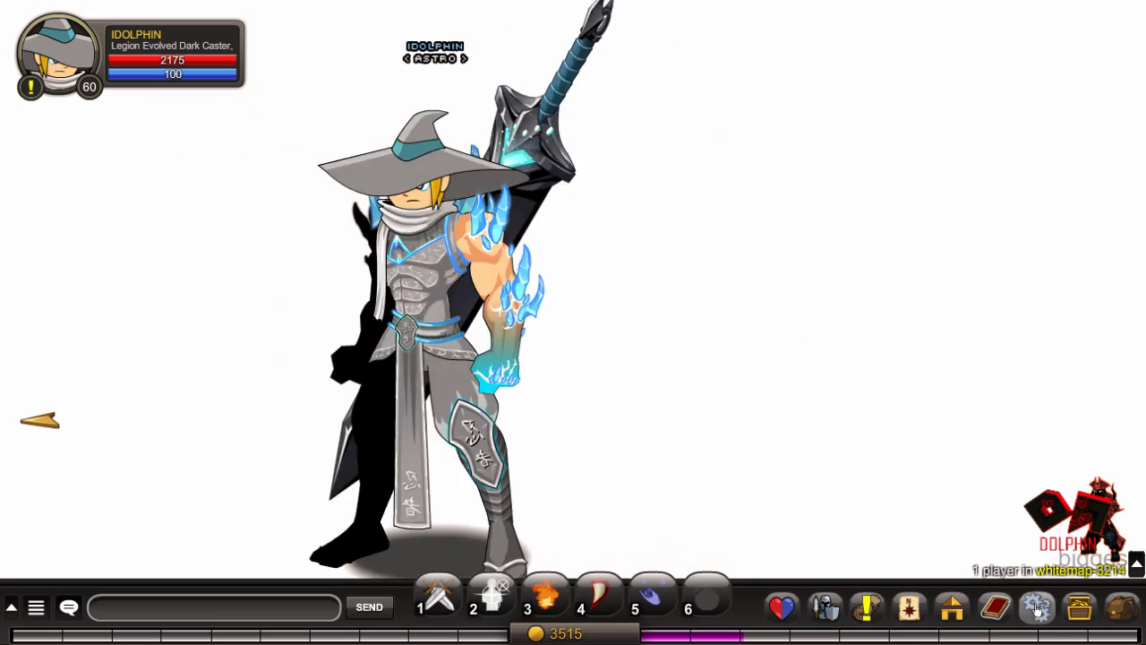
# Turn off Show Cloak in the gameplay options, close the options and turn the character the other way.
pyautogui.click(1036, 609)
pyautogui.click(890, 107)
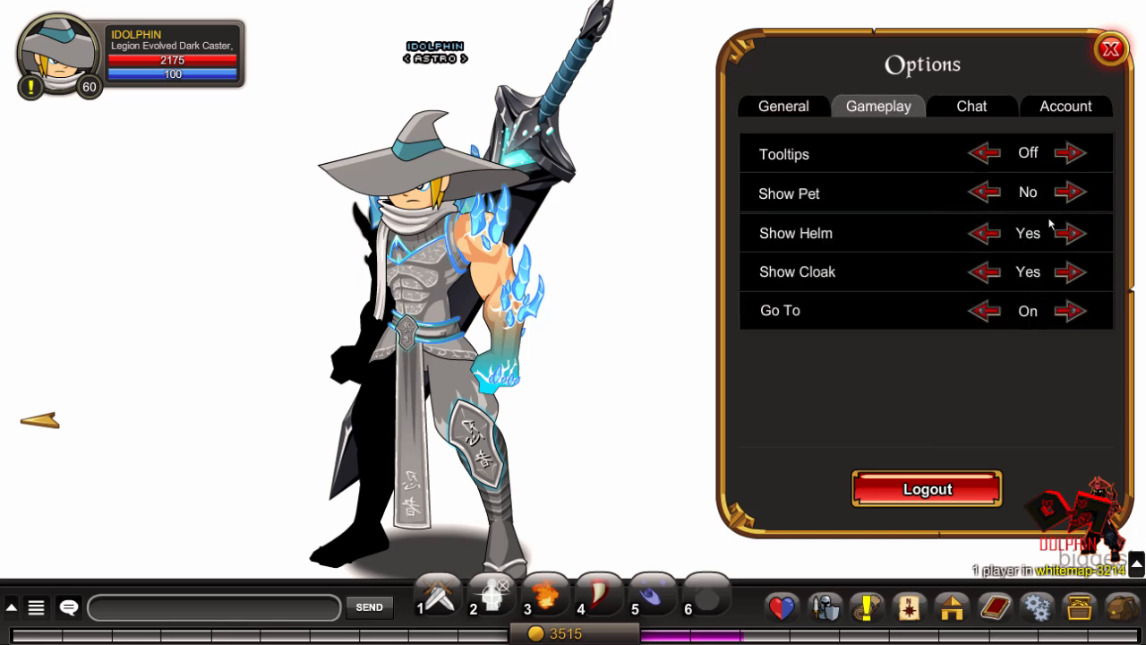
pyautogui.click(1065, 271)
pyautogui.click(1110, 49)
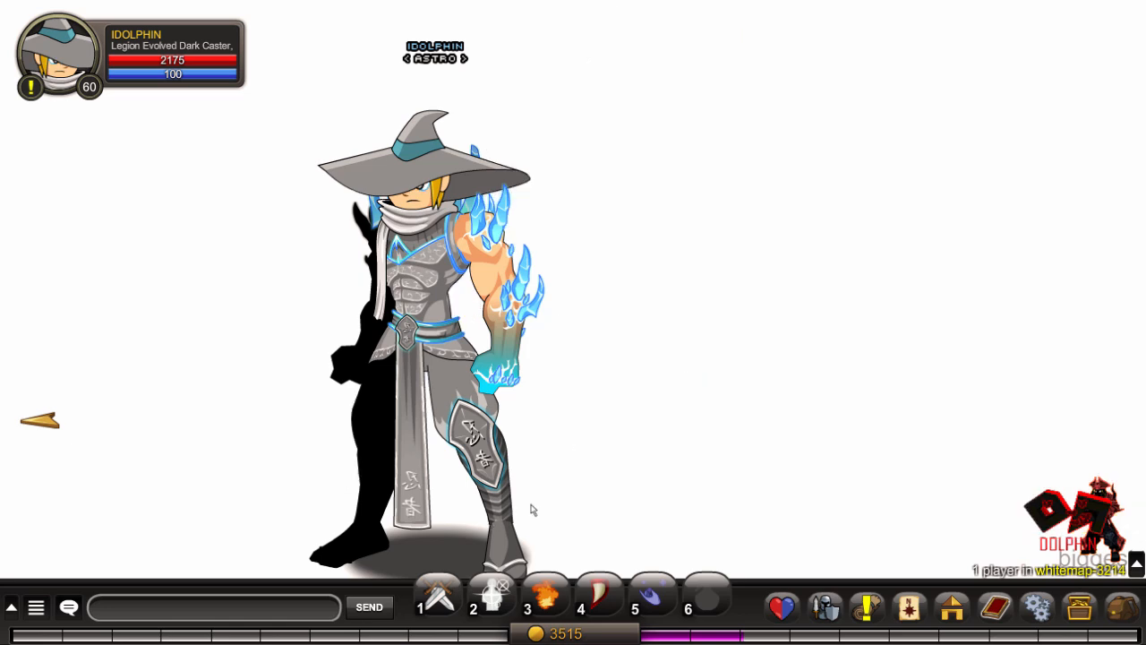
pyautogui.click(555, 508)
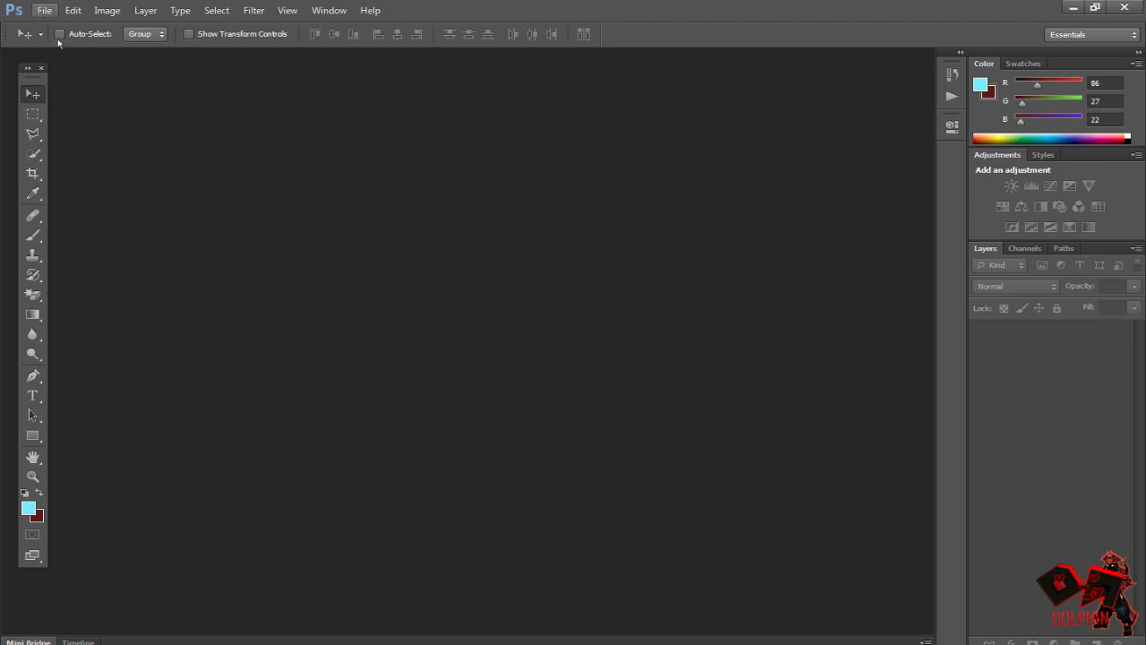
# Switch to Photoshop and create a new document of 1440 by 900 pixels at 72 pixels/inch with a white background.
pyautogui.click(45, 10)
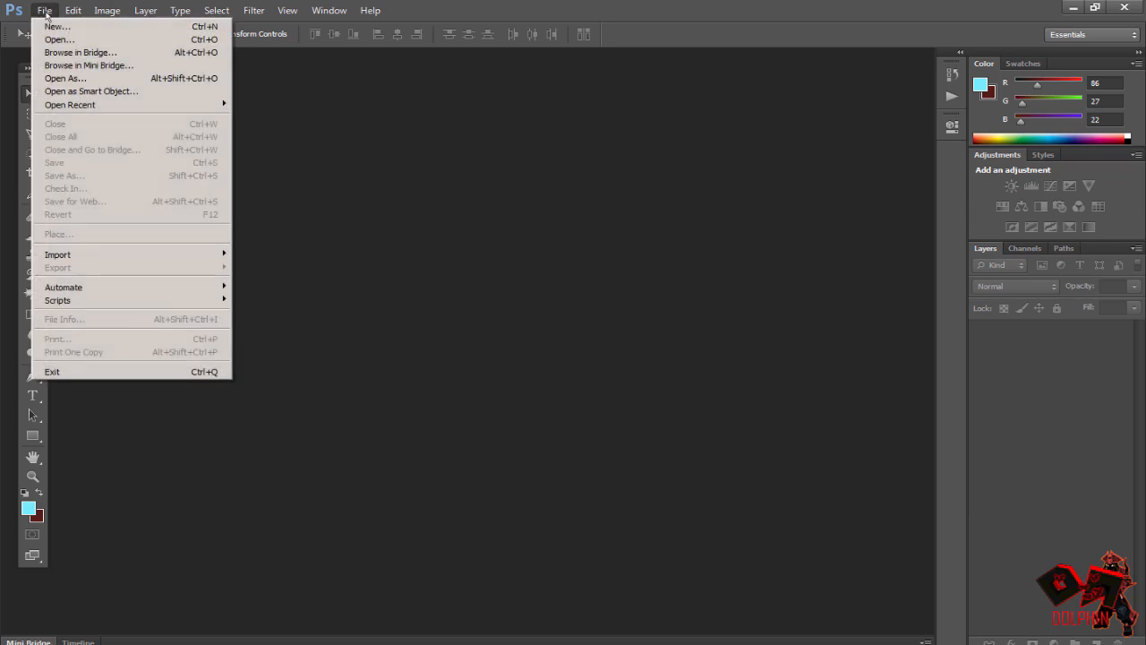
pyautogui.click(56, 26)
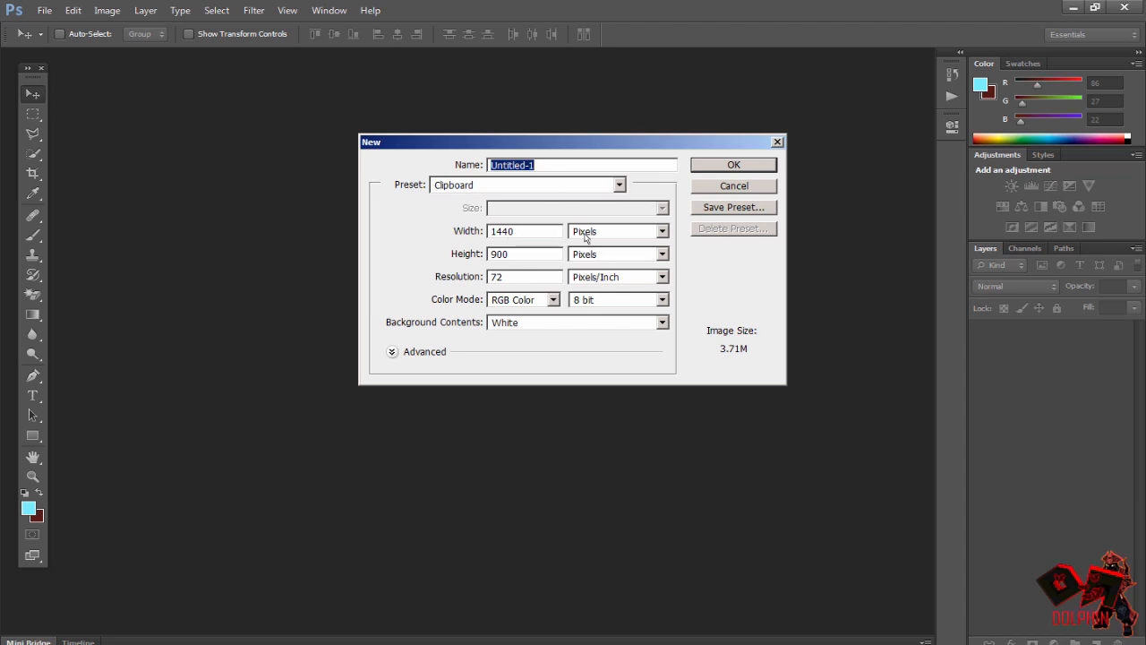
pyautogui.click(624, 236)
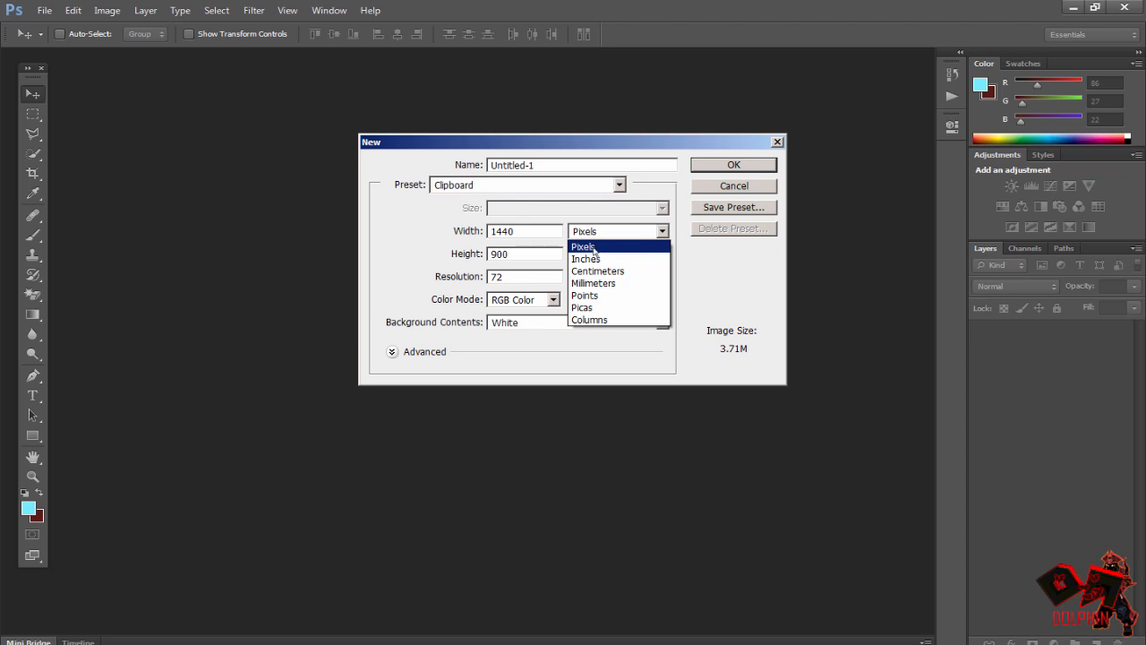
pyautogui.click(594, 248)
pyautogui.click(607, 234)
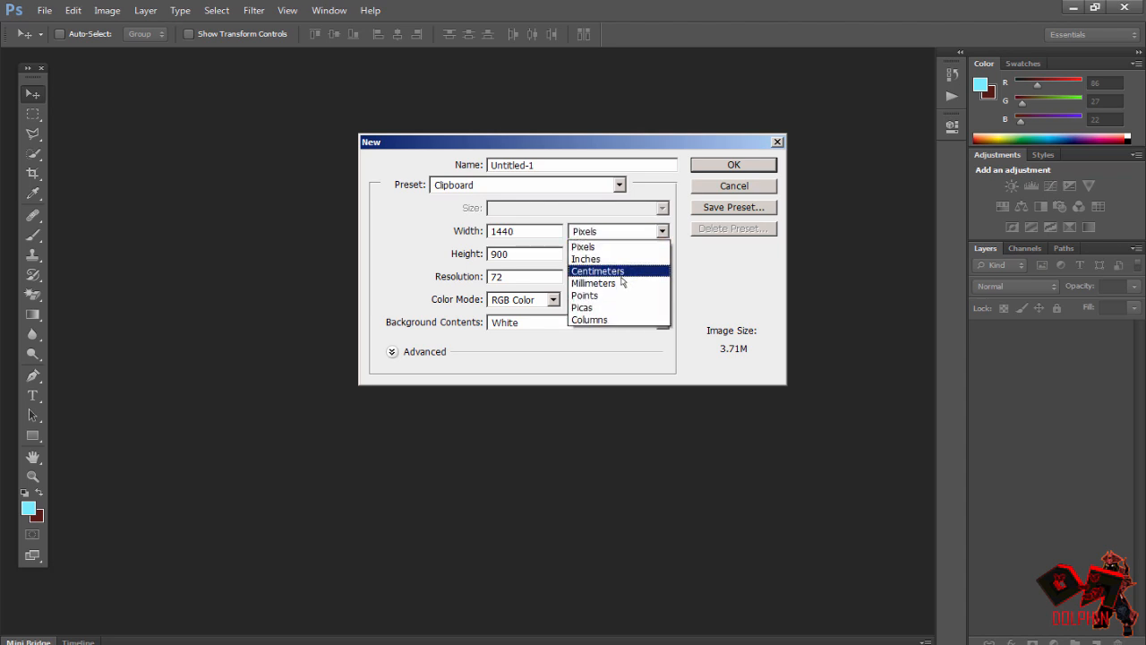
pyautogui.click(593, 248)
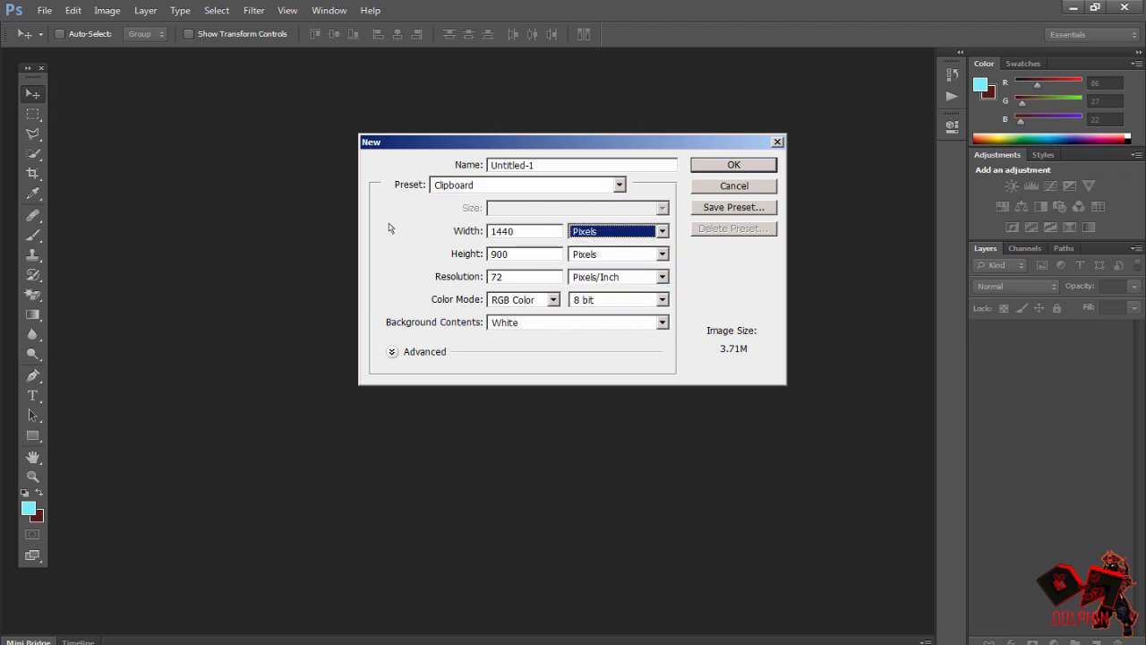
pyautogui.click(520, 230)
pyautogui.click(535, 230)
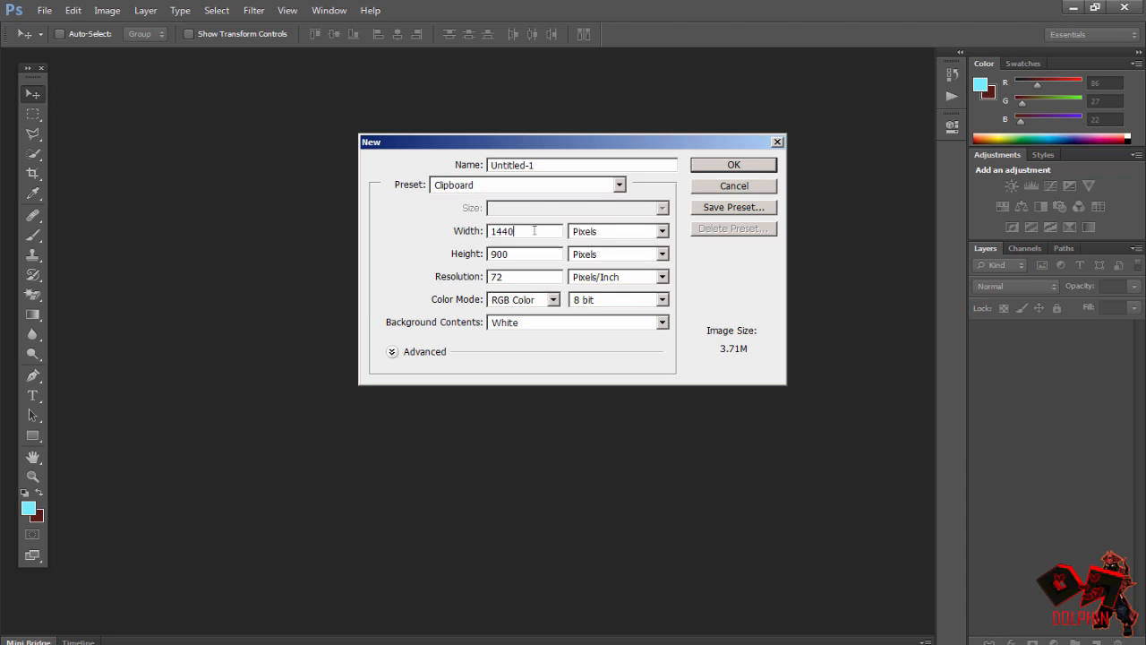
pyautogui.moveTo(535, 230); pyautogui.dragTo(398, 258)
pyautogui.click(731, 166)
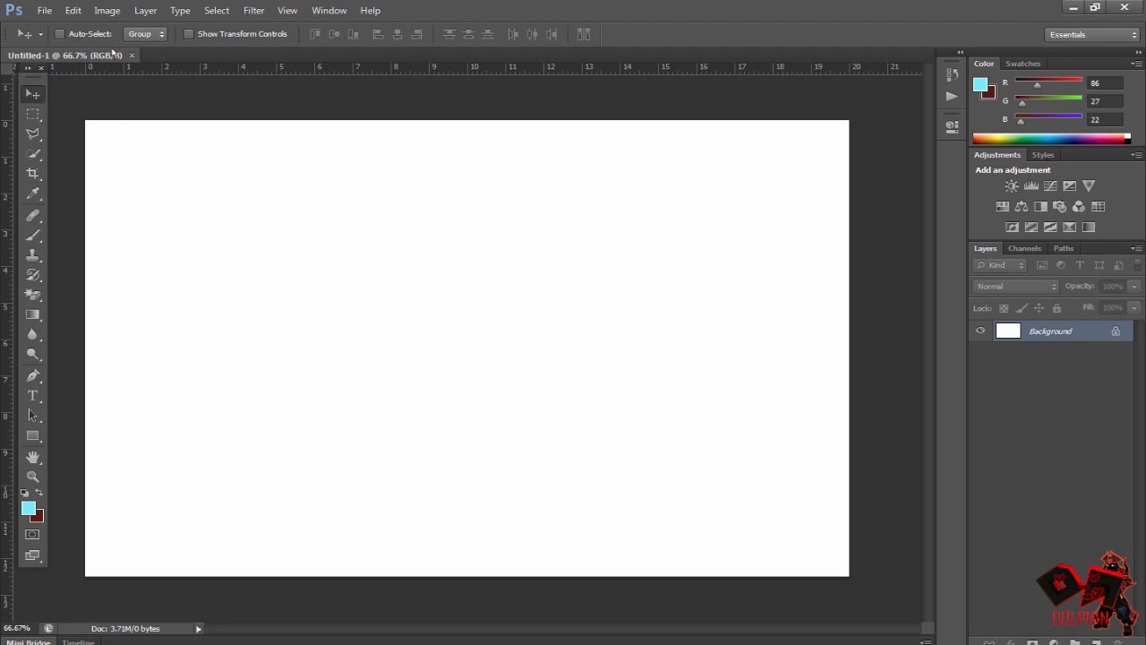
# Paste the copied game screenshot into the blank document as a new layer.
pyautogui.click(106, 11)
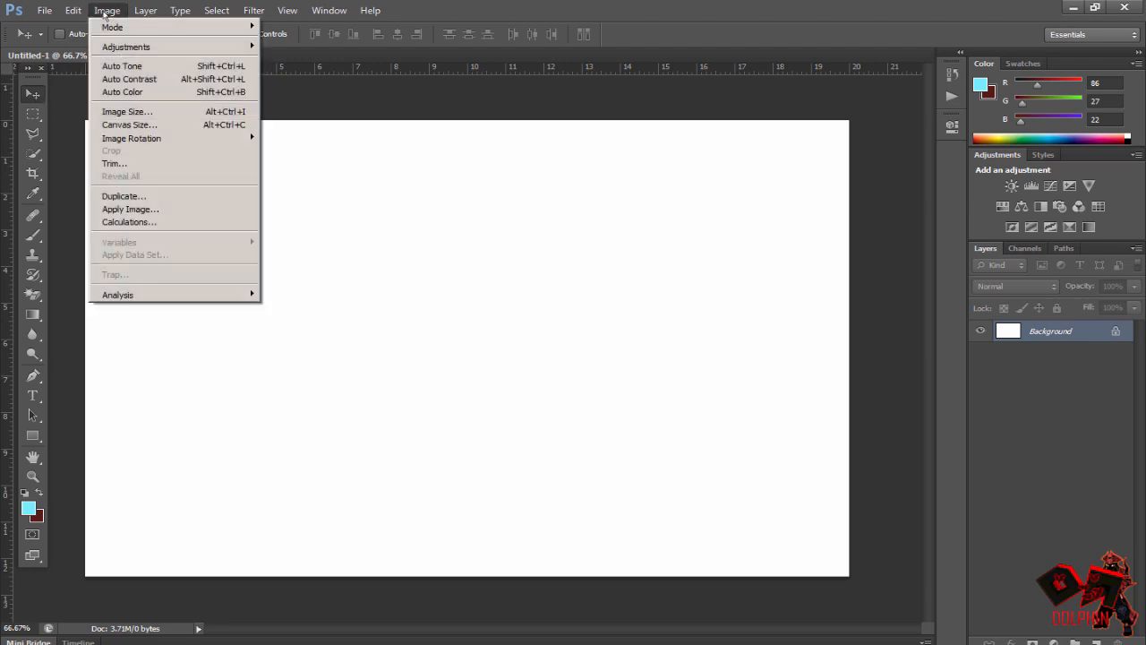
pyautogui.click(106, 12)
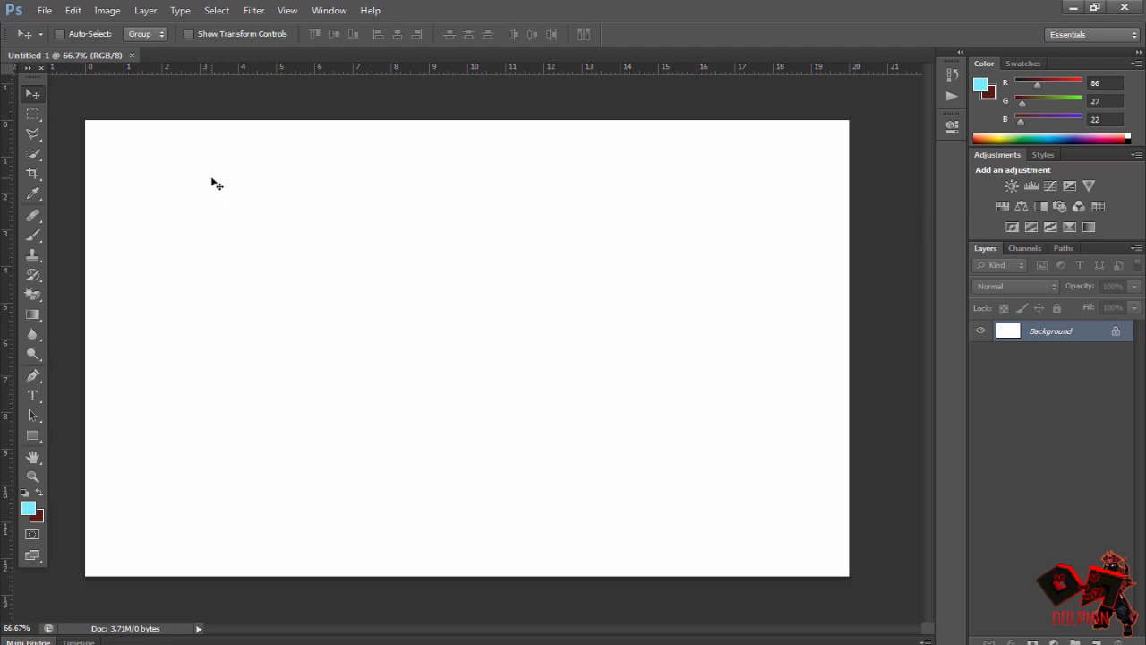
pyautogui.press('m')
pyautogui.hotkey('ctrl', 'v')
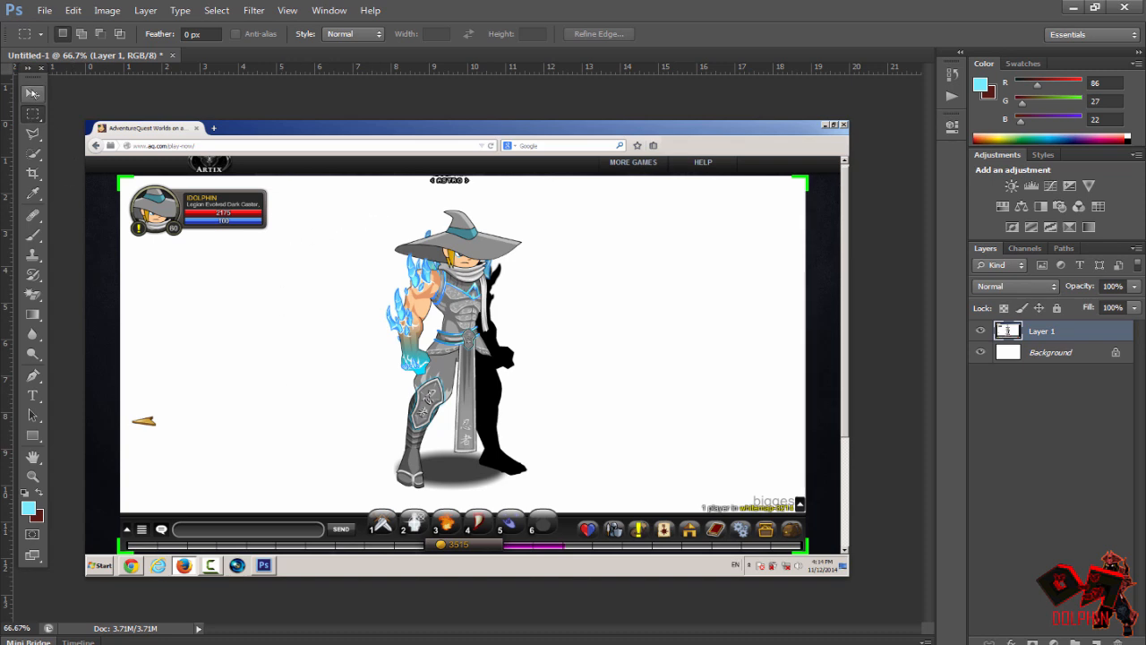
# Select the area around the character with the Rectangular Marquee Tool and crop the image to that selection.
pyautogui.click(32, 93)
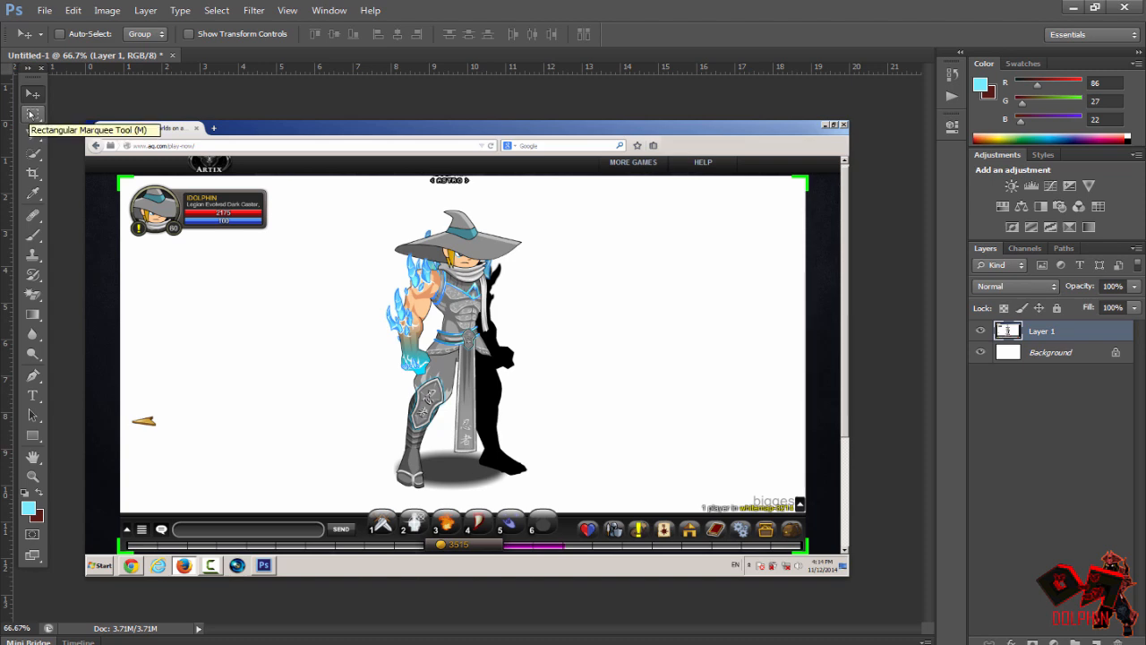
pyautogui.click(32, 113)
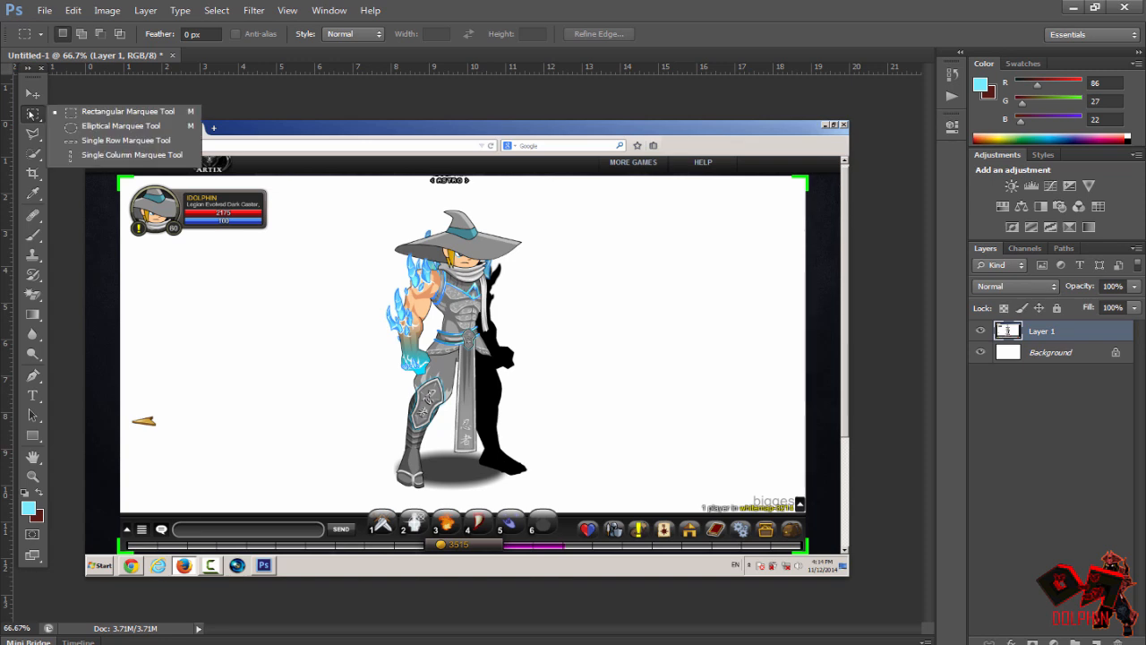
pyautogui.click(113, 114)
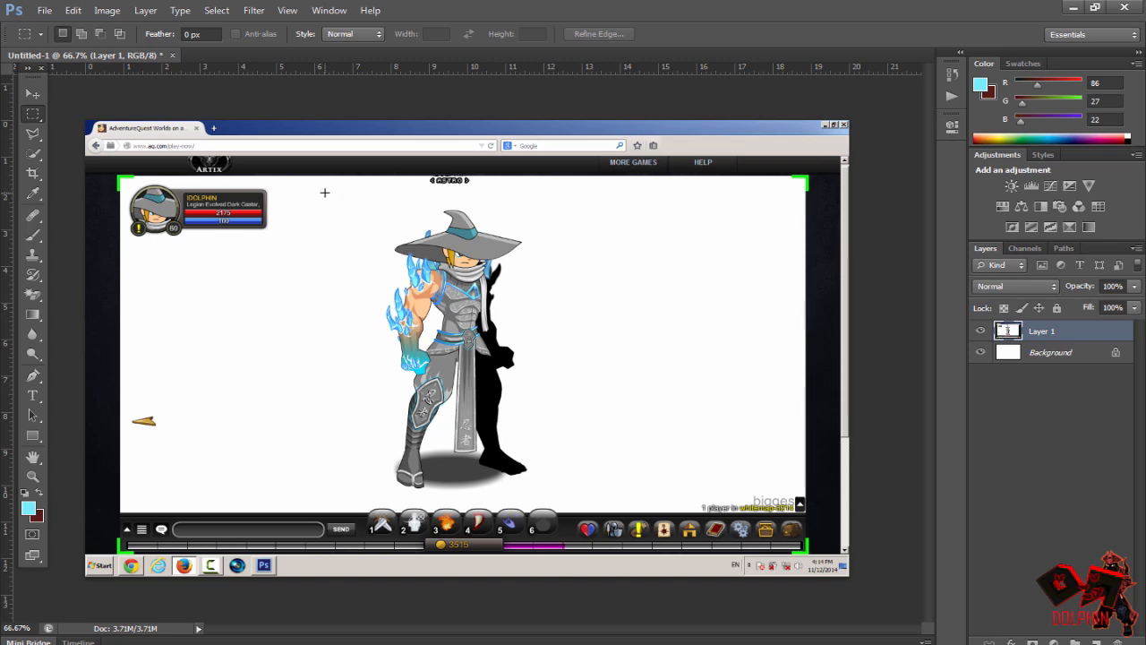
pyautogui.rightClick(34, 115)
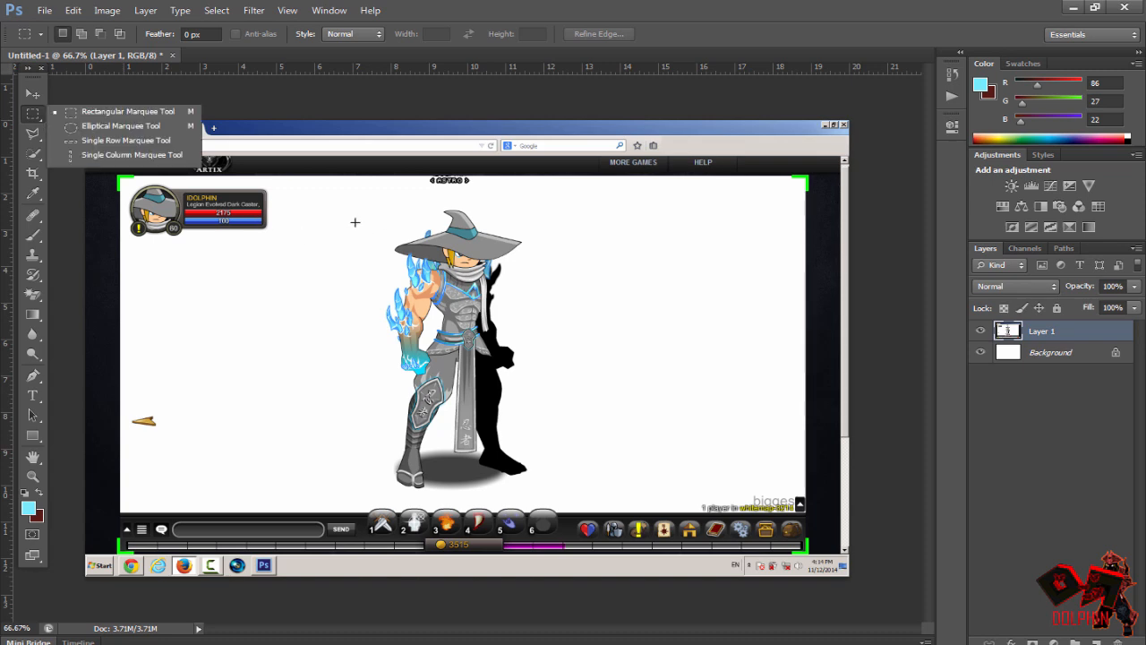
pyautogui.moveTo(340, 199); pyautogui.dragTo(580, 499)
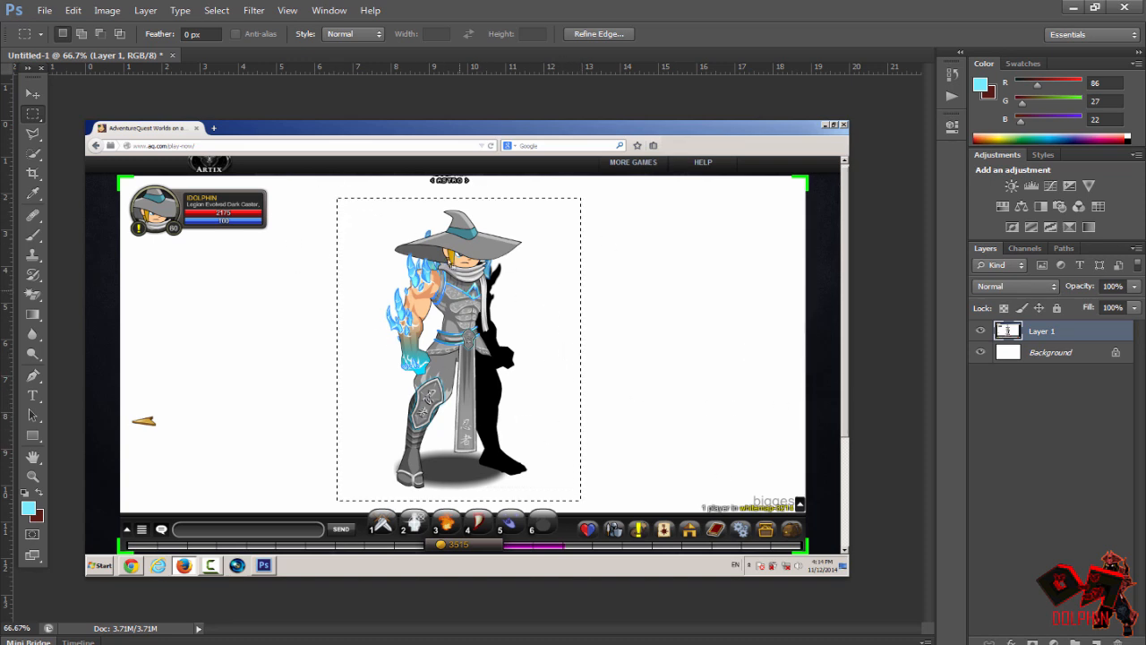
pyautogui.click(108, 10)
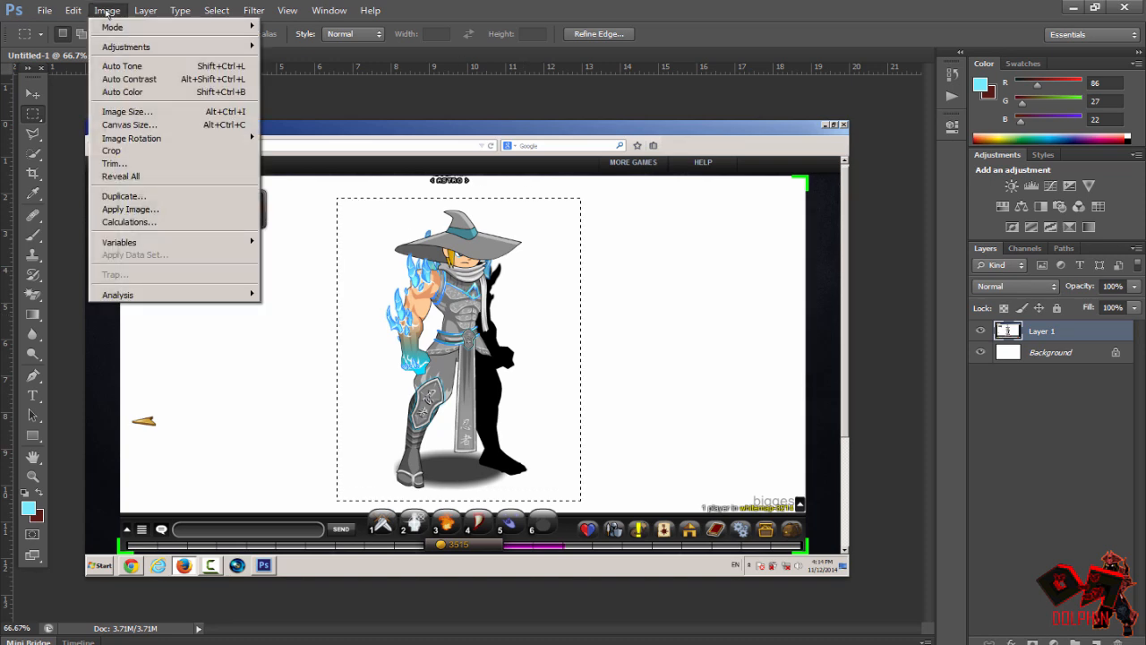
pyautogui.click(143, 150)
pyautogui.rightClick(435, 298)
pyautogui.click(461, 305)
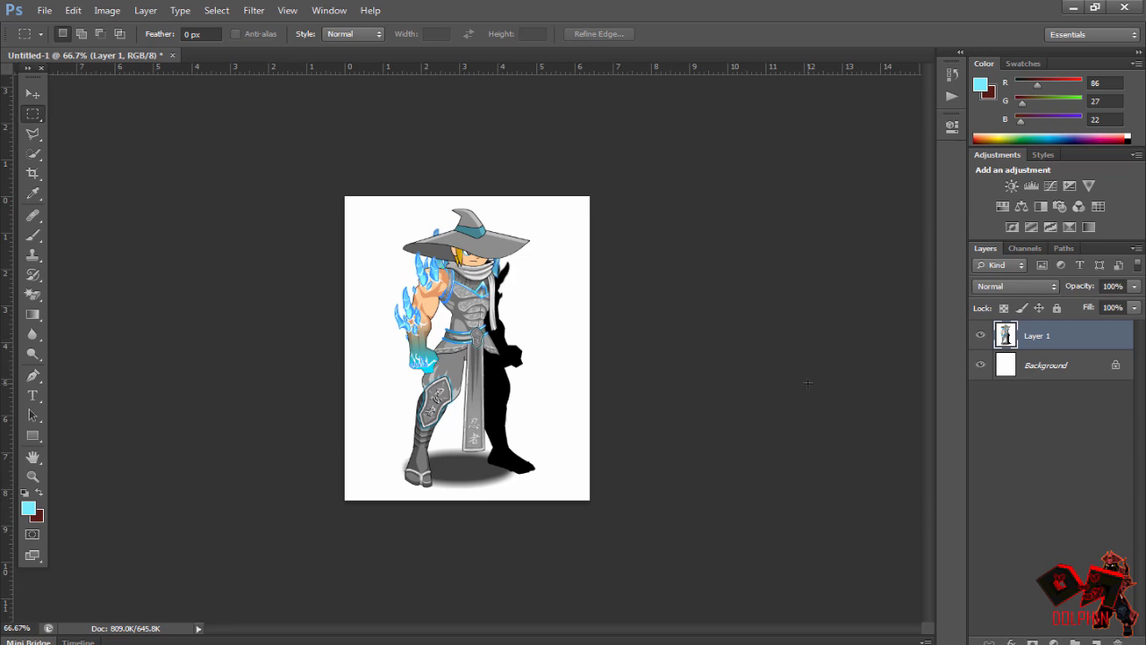
# Delete the white Background layer, keeping only the layer with the character.
pyautogui.click(1056, 367)
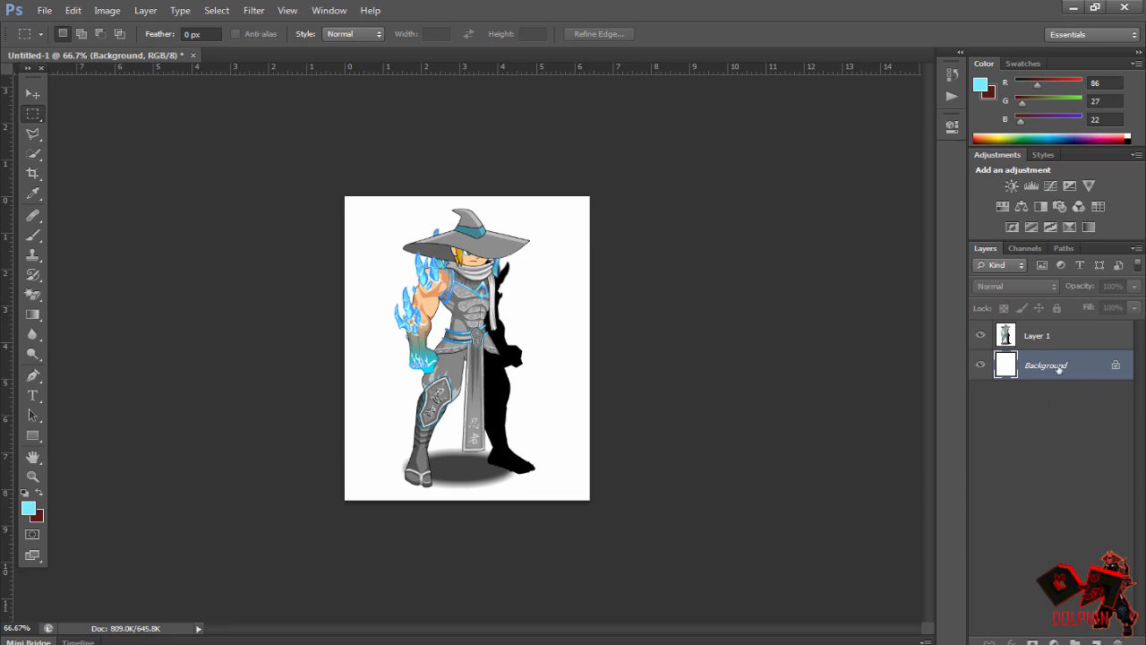
pyautogui.rightClick(1059, 369)
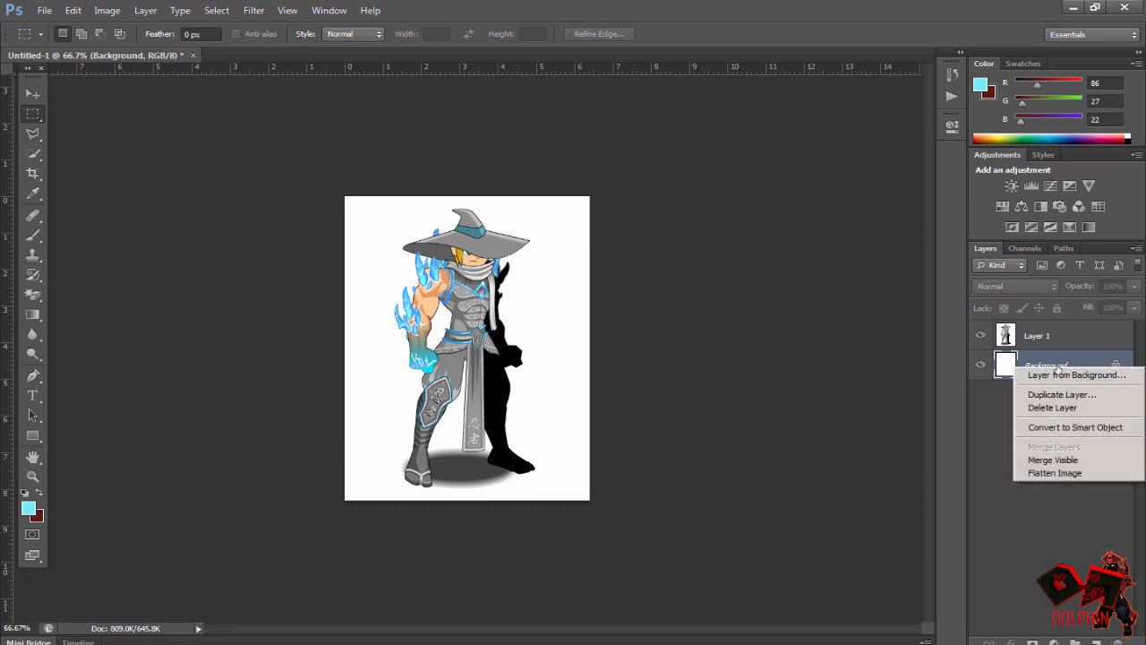
pyautogui.click(1059, 409)
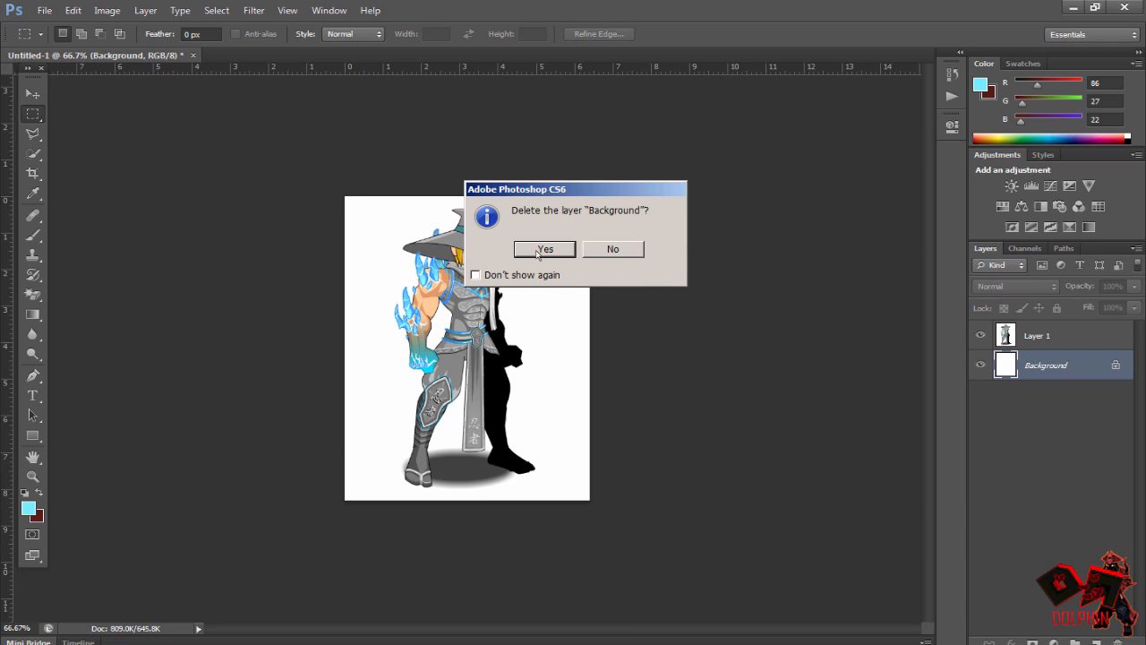
pyautogui.press('Return')
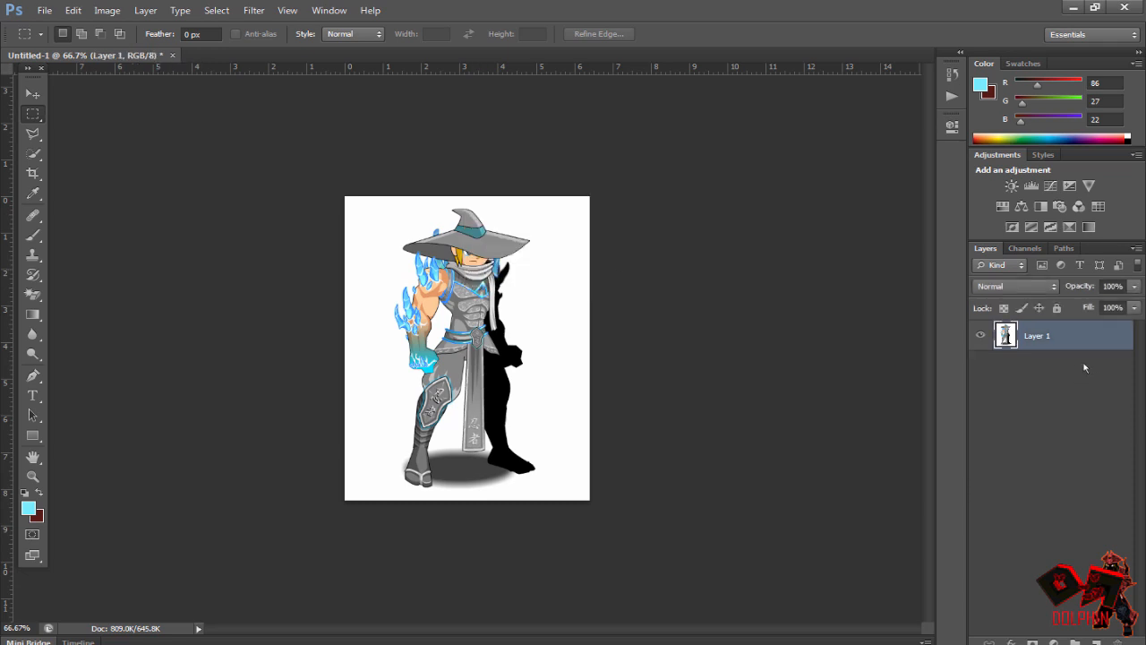
# Erase the white background surrounding the character with the Magic Eraser Tool at tolerance 32.
pyautogui.click(36, 292)
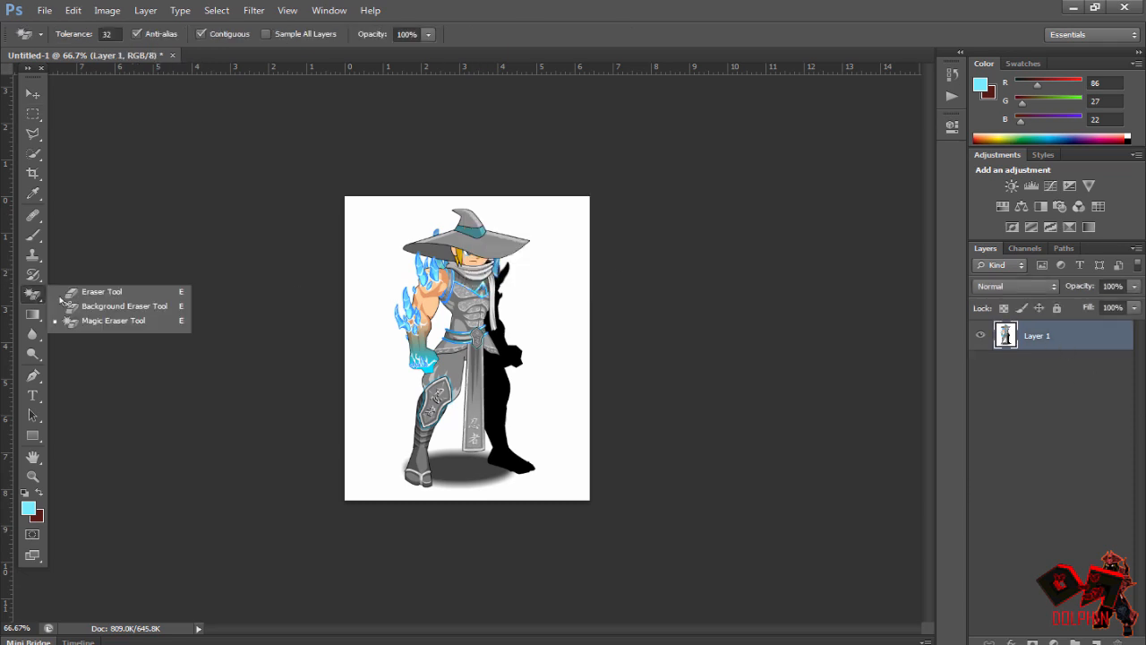
pyautogui.click(89, 293)
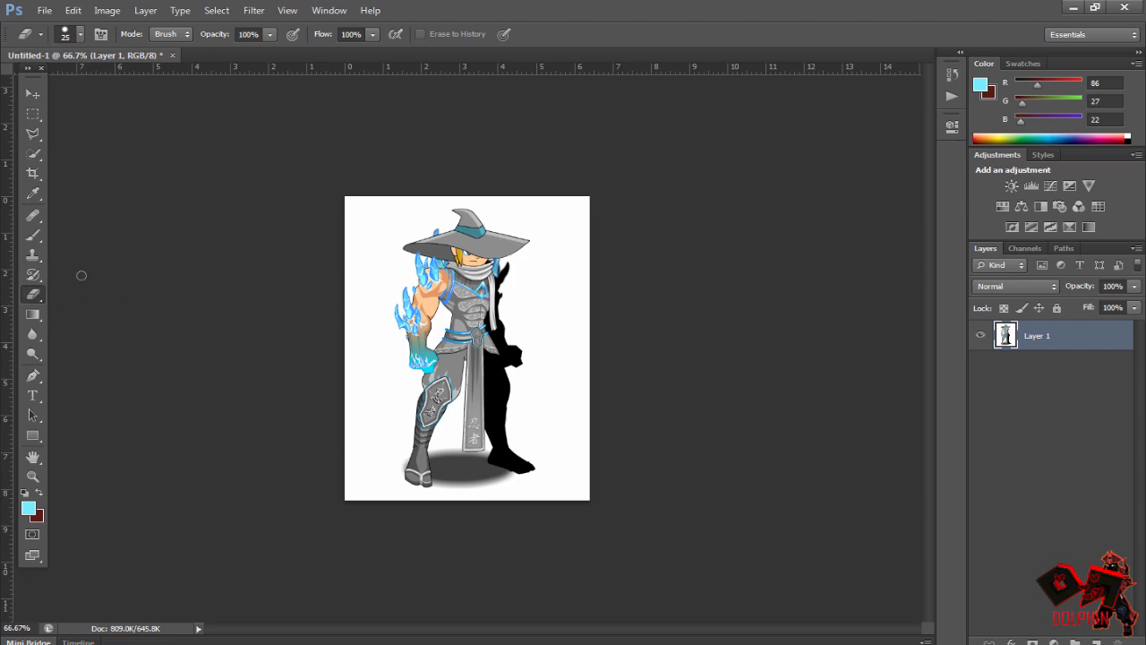
pyautogui.click(33, 295)
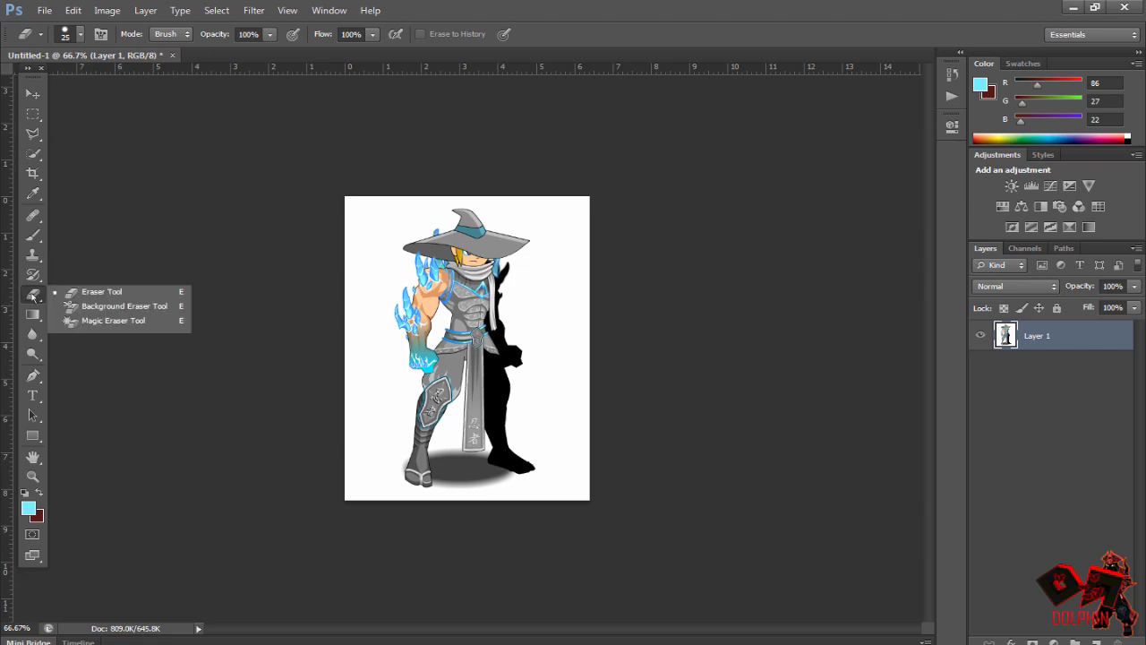
pyautogui.click(121, 321)
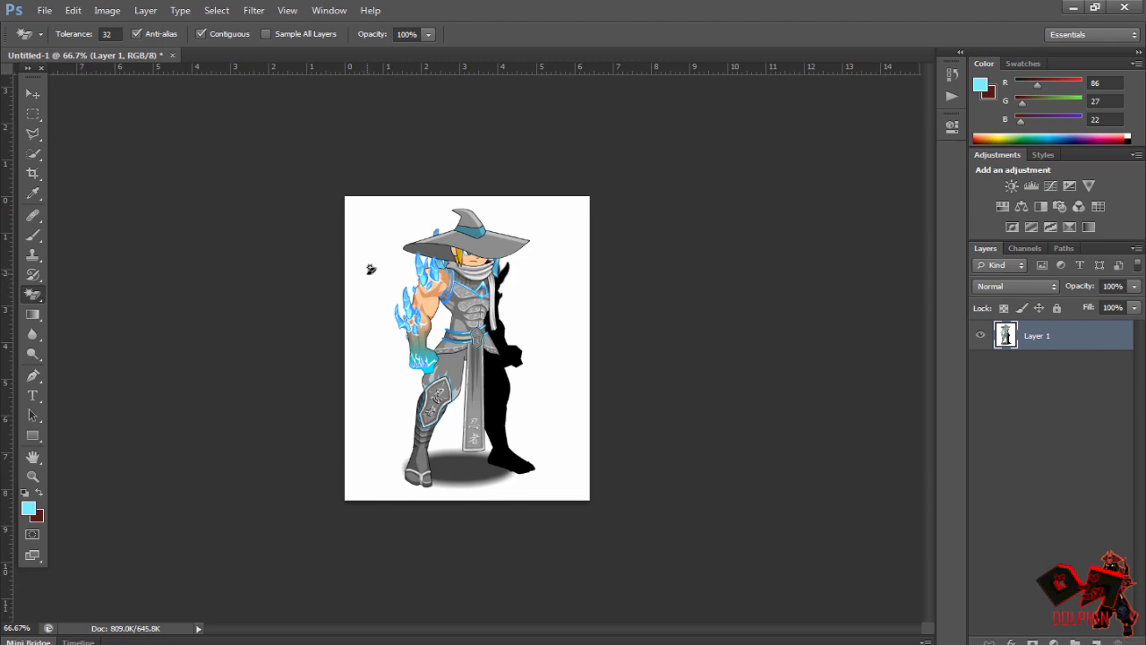
pyautogui.click(367, 255)
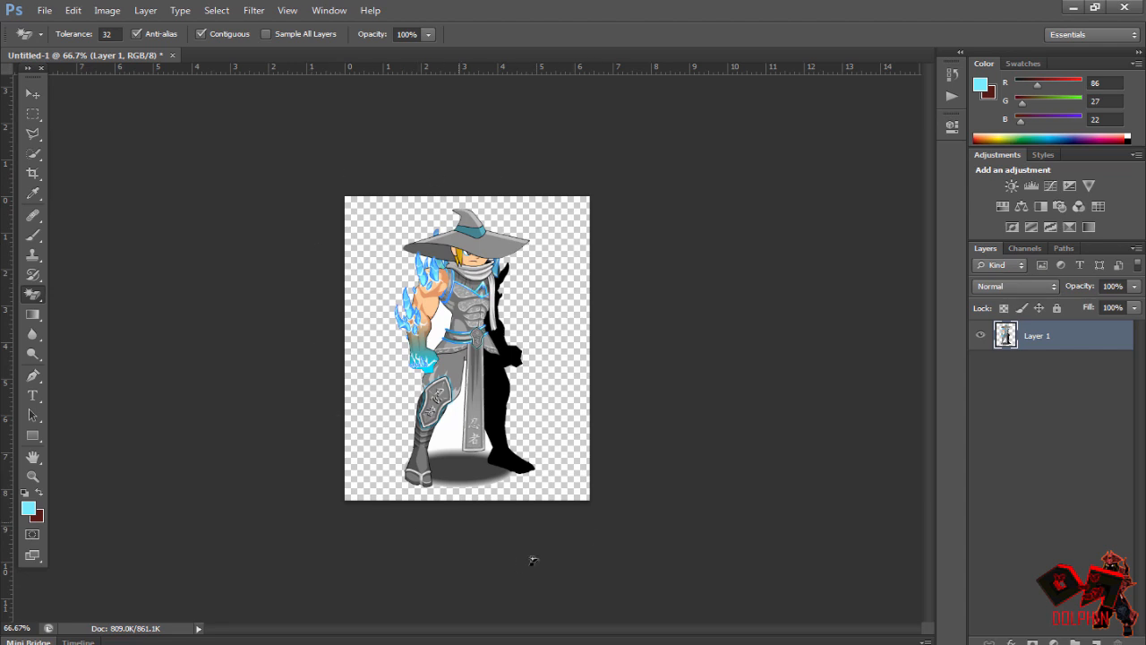
# Erase the enclosed white areas between the arm and torso and between the legs with the Magic Eraser Tool.
pyautogui.click(32, 476)
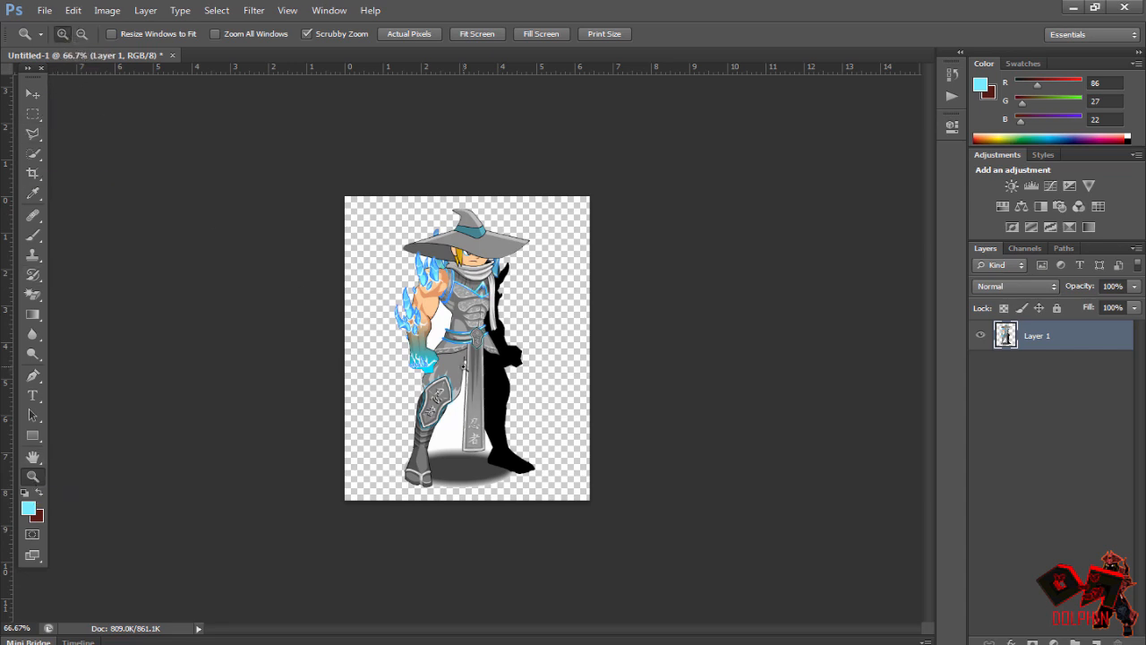
pyautogui.click(464, 365)
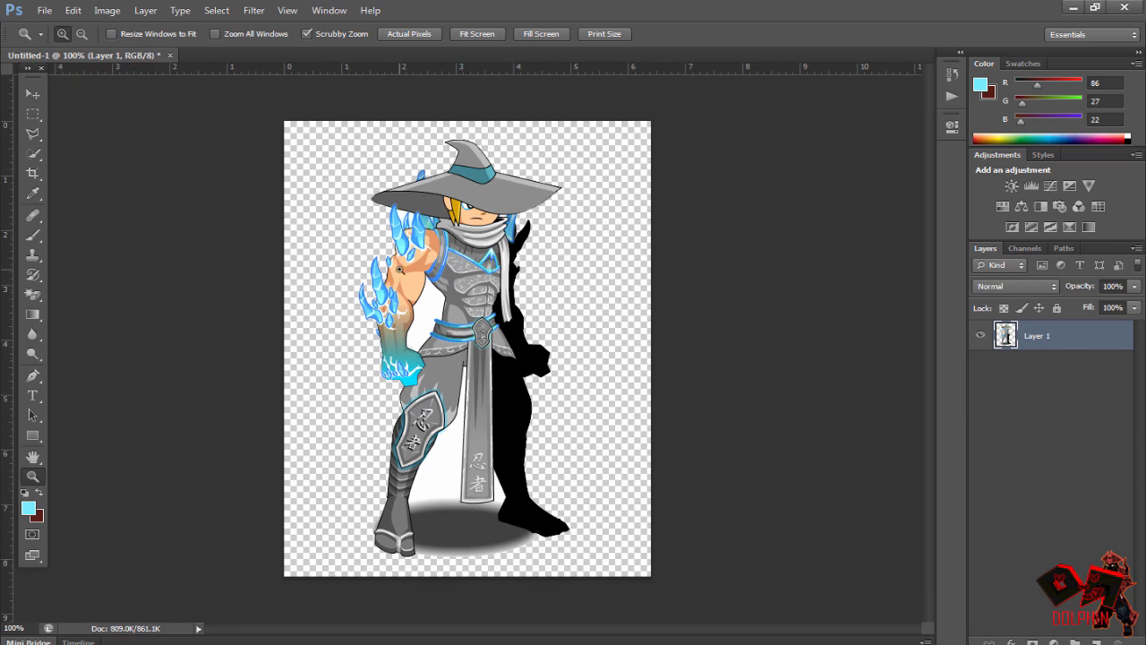
pyautogui.click(32, 295)
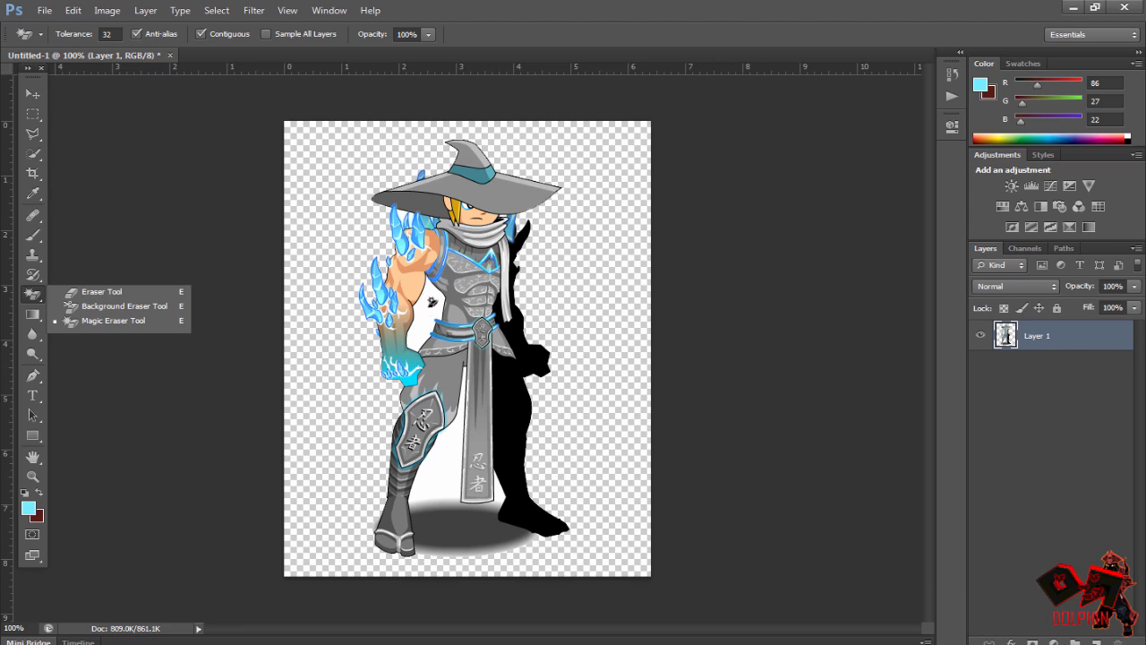
pyautogui.click(430, 301)
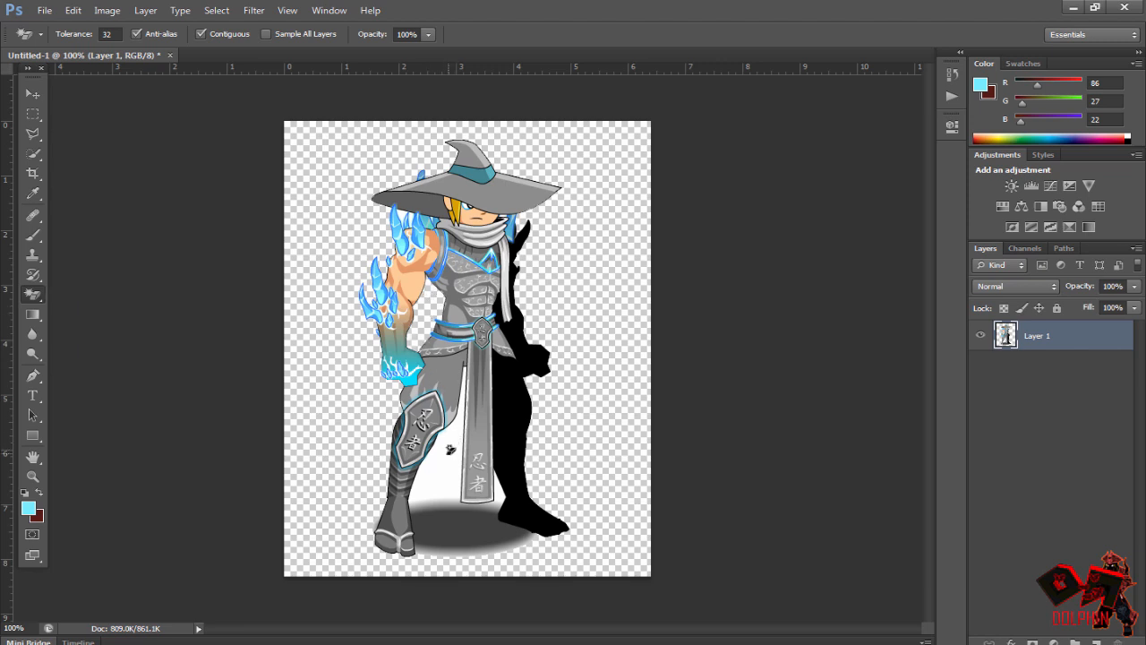
pyautogui.click(450, 451)
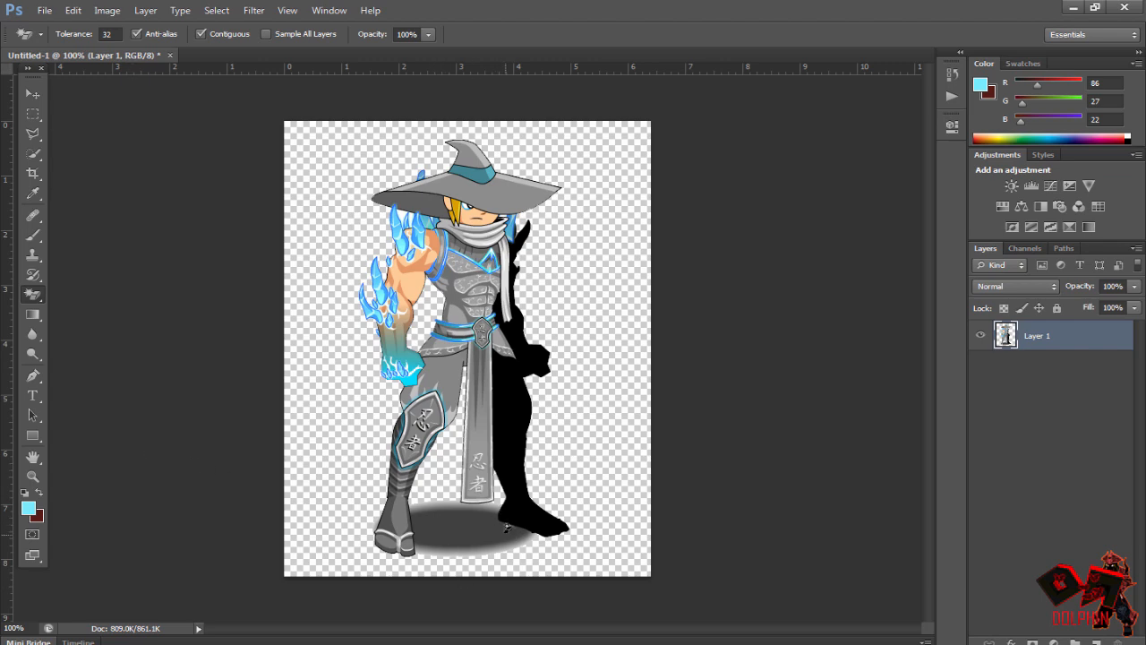
# Try to erase the dark oval ground shadow between the feet with the Magic Eraser Tool, and undo it.
pyautogui.click(32, 475)
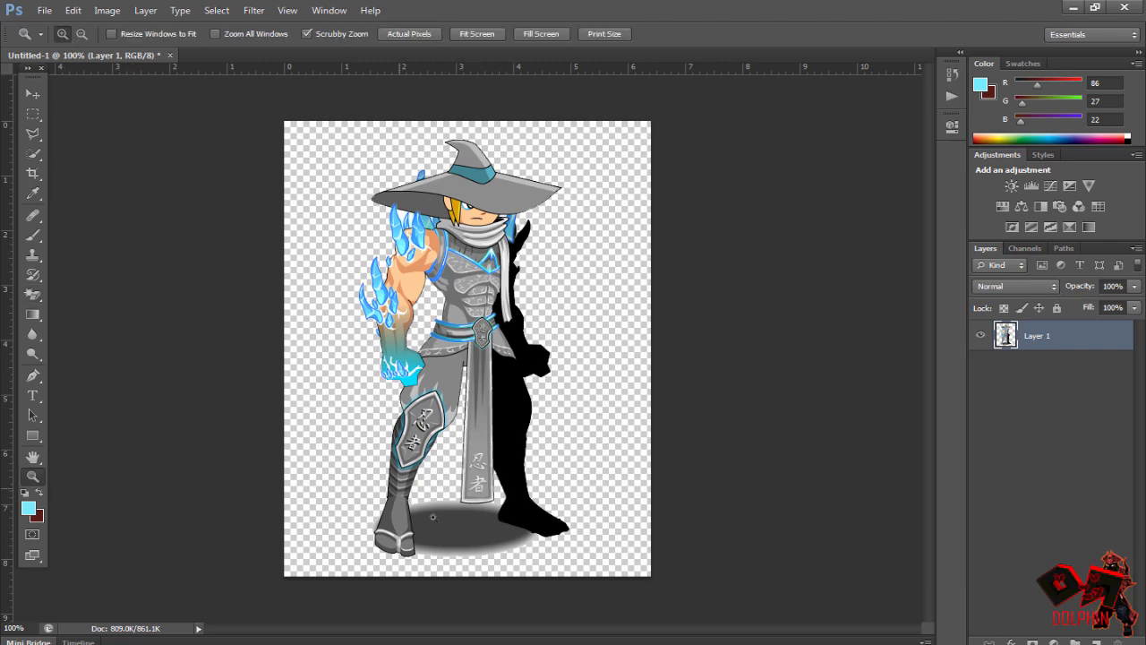
pyautogui.click(459, 580)
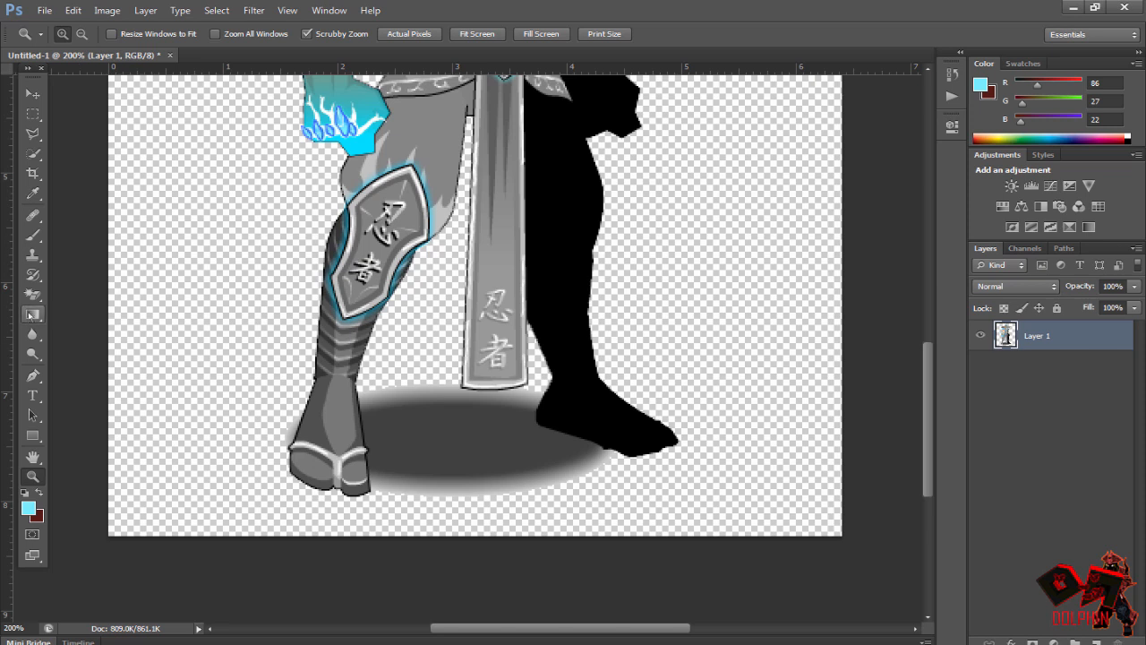
pyautogui.click(33, 295)
pyautogui.click(447, 431)
pyautogui.click(446, 431)
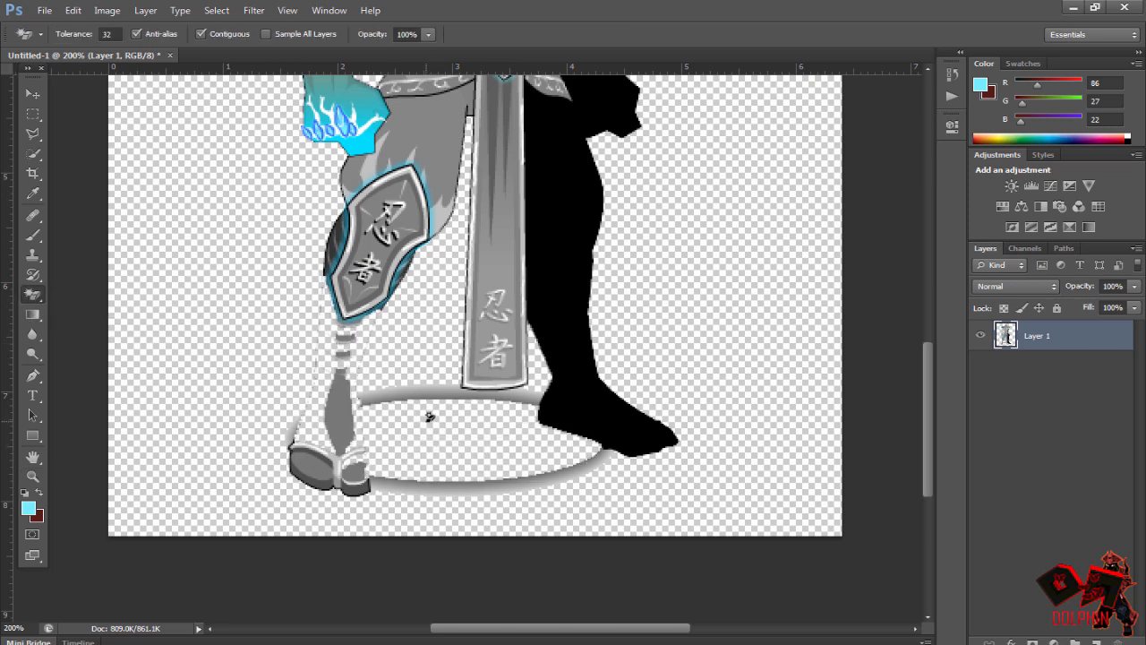
pyautogui.hotkey('ctrl', 'z')
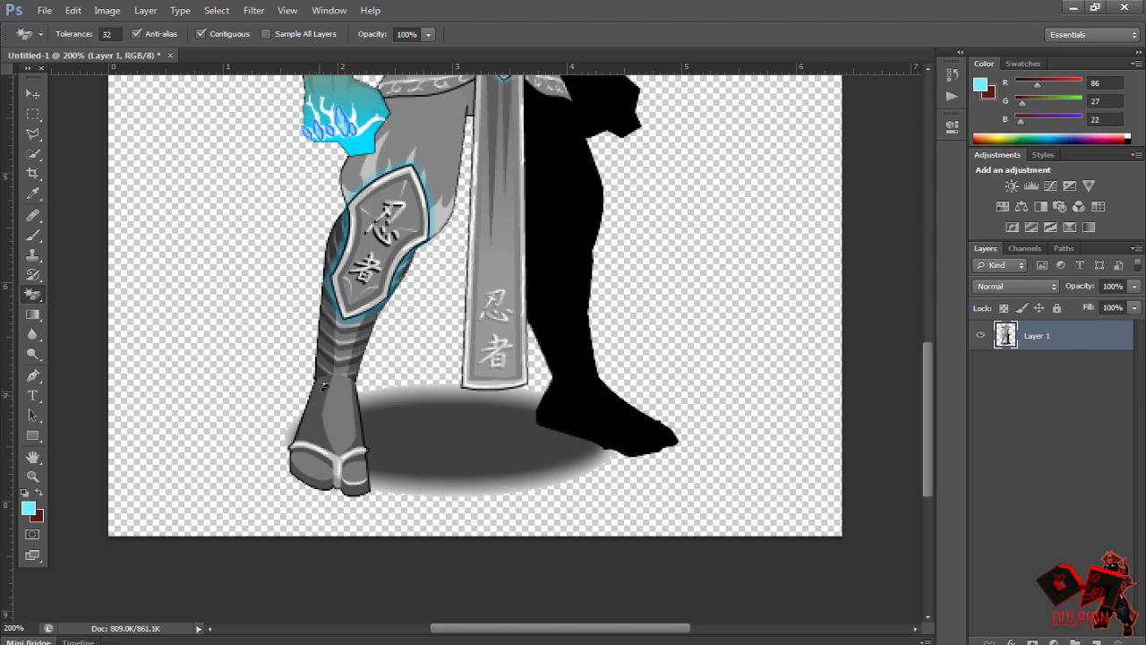
# Try to erase the ground shadow piece by piece with the Magic Eraser Tool, including its grey rim.
pyautogui.click(462, 421)
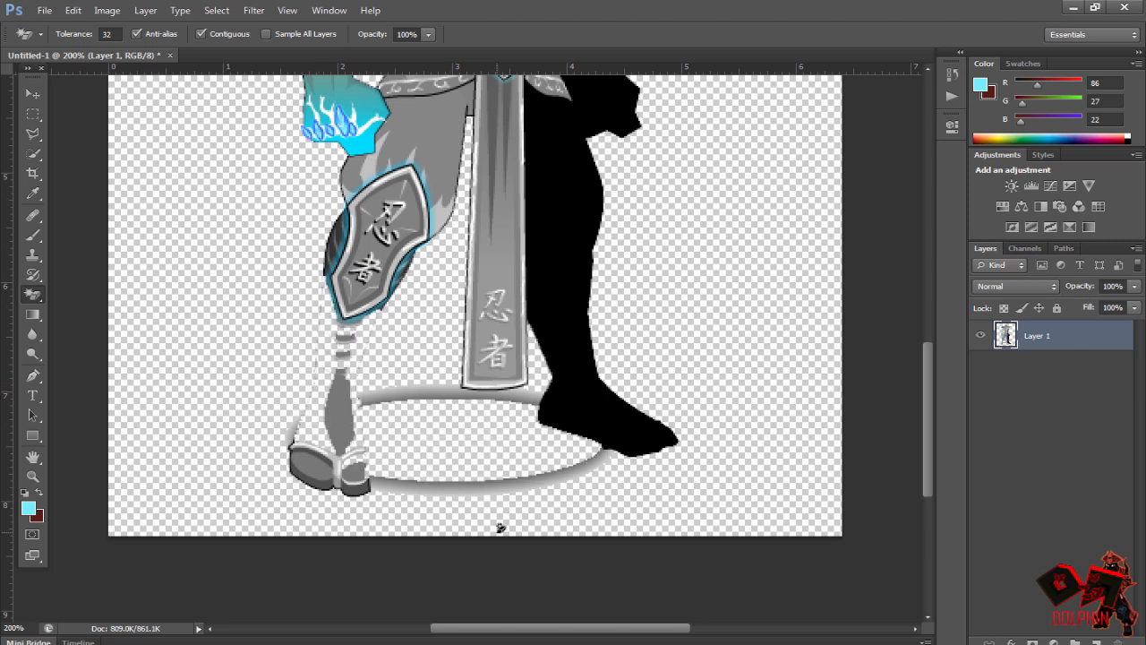
pyautogui.click(474, 483)
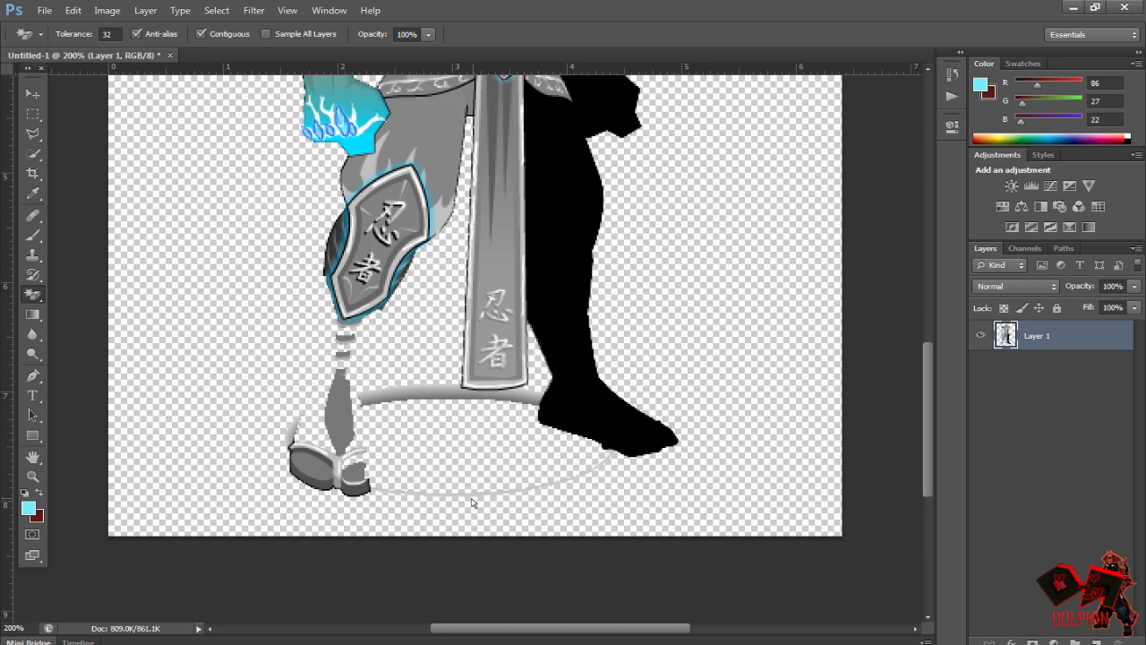
pyautogui.click(457, 483)
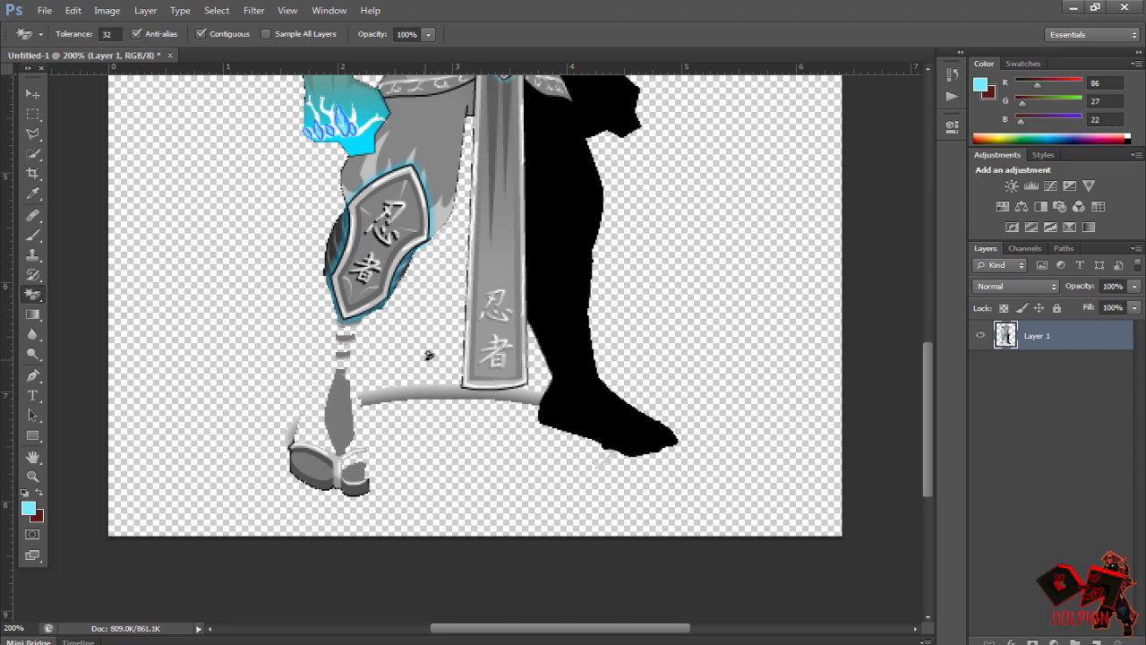
pyautogui.click(422, 389)
pyautogui.click(413, 388)
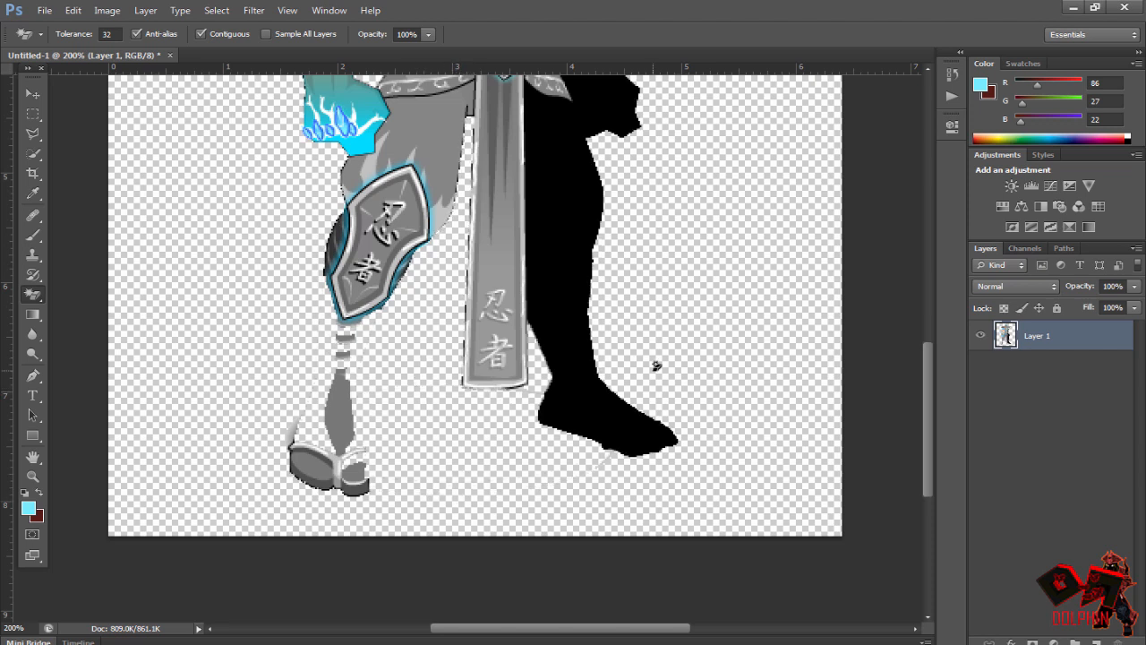
# Undo all the Magic Eraser edits made to the ground shadow and lower leg.
pyautogui.hotkey('ctrl', 'alt', 'z')
pyautogui.hotkey('ctrl', 'alt', 'z')
pyautogui.hotkey('ctrl', 'alt', 'z')
pyautogui.hotkey('ctrl', 'alt', 'z')
pyautogui.hotkey('ctrl', 'alt', 'z')
pyautogui.hotkey('ctrl', 'alt', 'z')
pyautogui.hotkey('ctrl', 'alt', 'z')
pyautogui.hotkey('ctrl', 'alt', 'z')
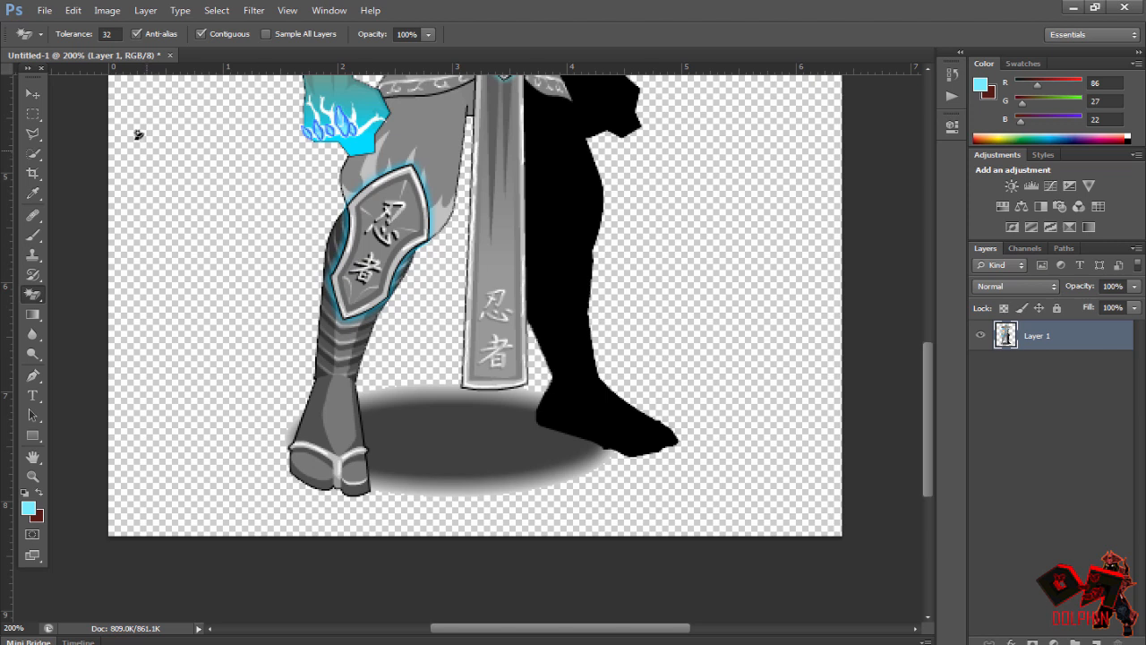
# Outline the ground shadow between the feet with the Polygonal Lasso Tool, following the edges of both feet and the hanging cloth.
pyautogui.click(32, 134)
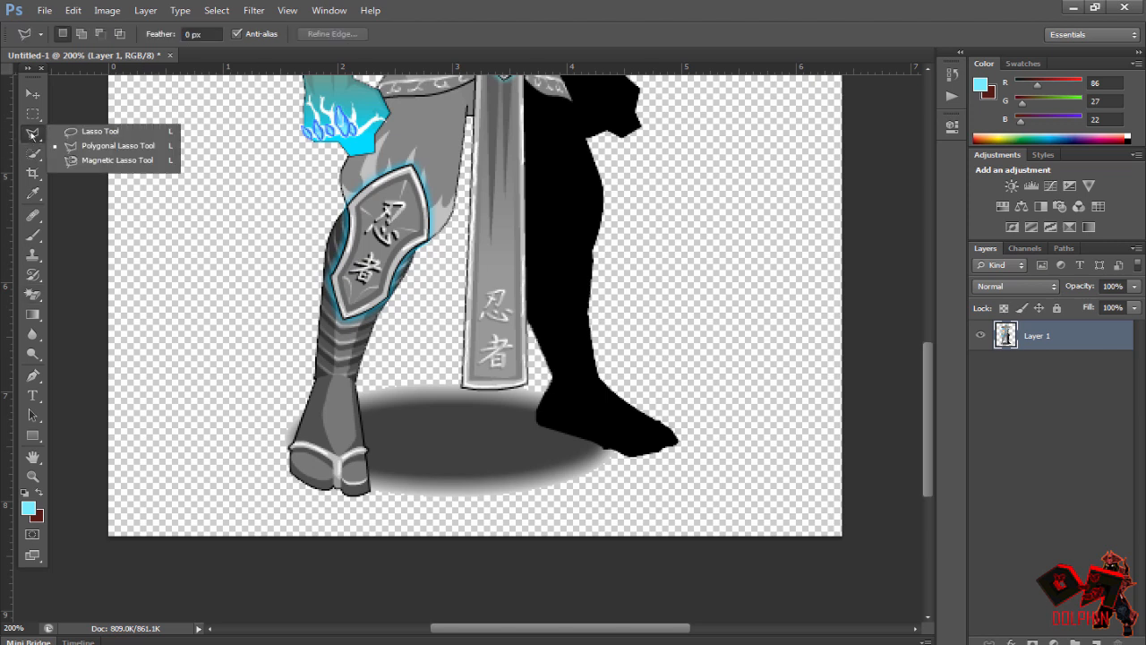
pyautogui.click(85, 130)
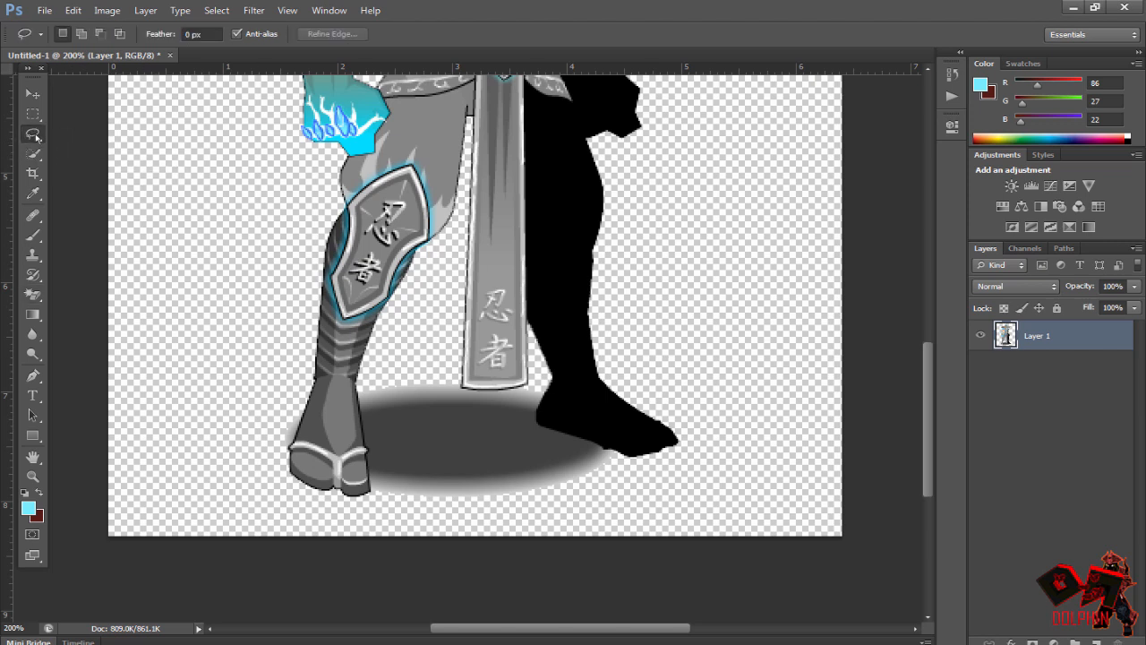
pyautogui.click(33, 134)
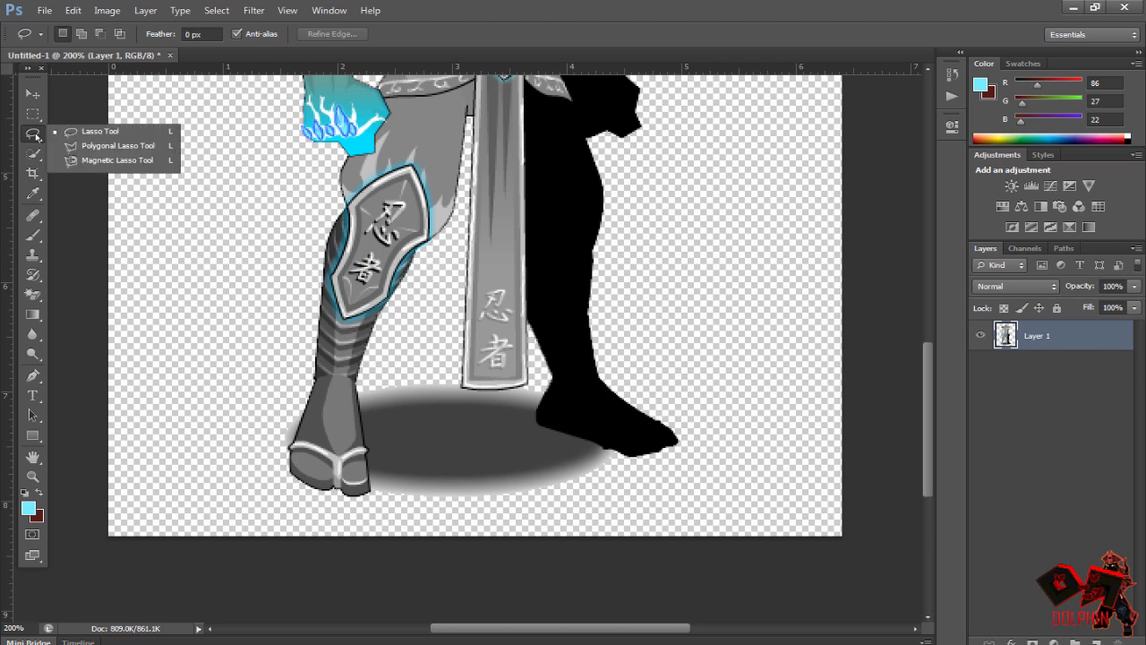
pyautogui.click(102, 146)
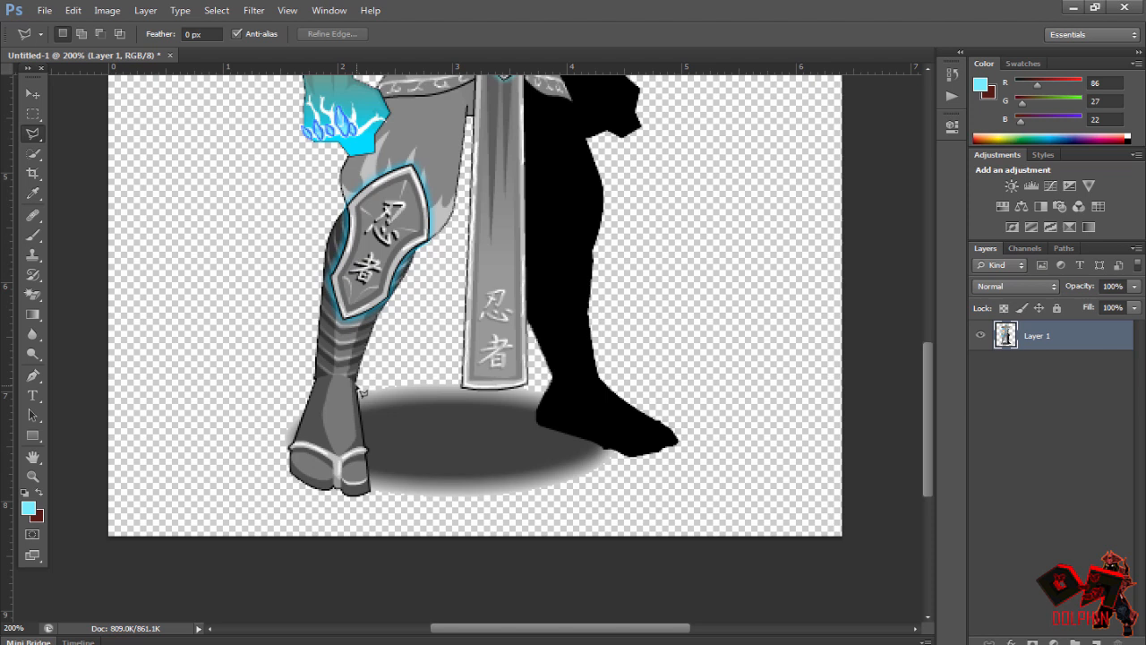
pyautogui.click(359, 386)
pyautogui.click(369, 495)
pyautogui.click(459, 511)
pyautogui.click(612, 507)
pyautogui.click(613, 449)
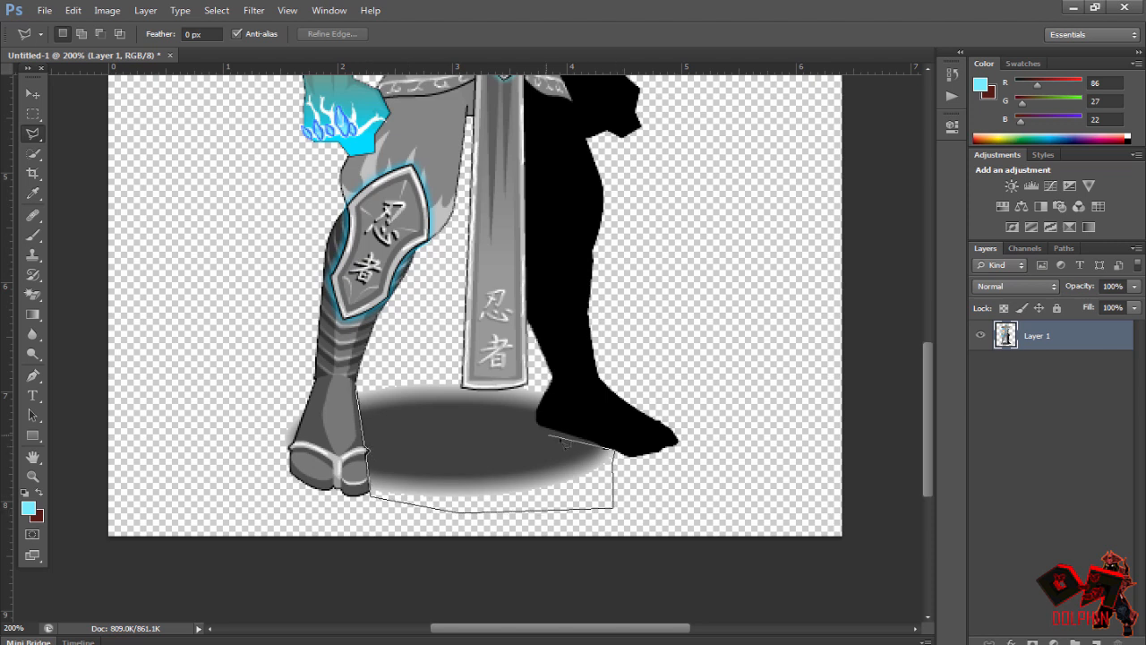
pyautogui.click(537, 411)
pyautogui.click(551, 379)
pyautogui.click(533, 376)
pyautogui.click(527, 385)
pyautogui.click(462, 387)
pyautogui.click(450, 370)
pyautogui.click(423, 365)
pyautogui.click(376, 377)
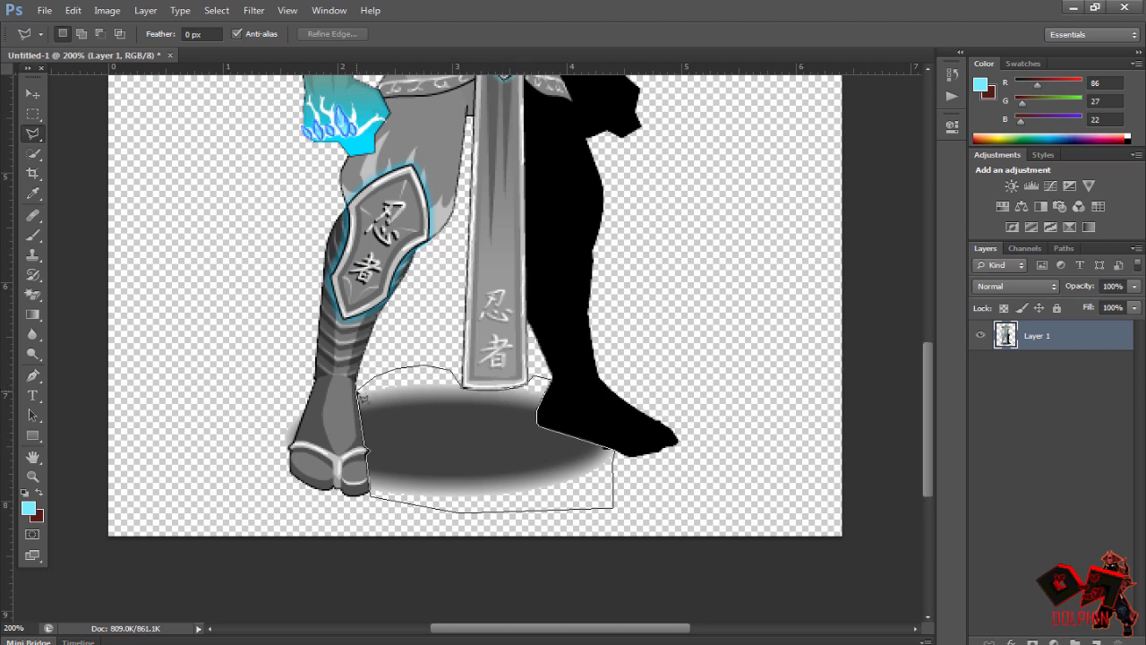
pyautogui.click(362, 394)
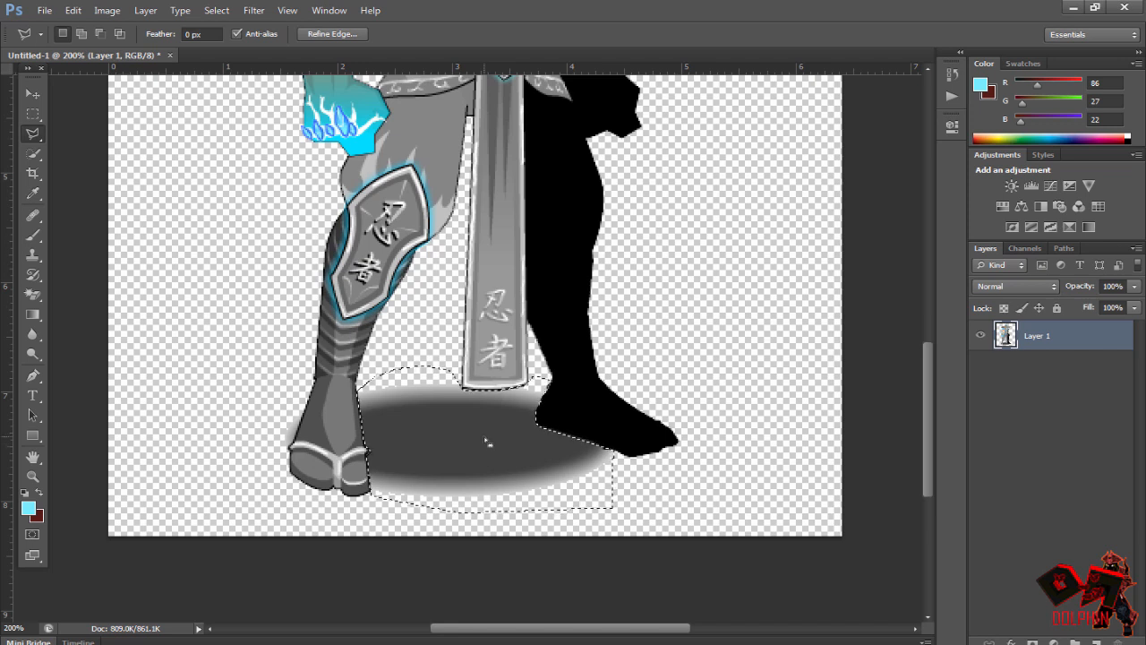
# Delete the selected ground shadow between the feet and deselect.
pyautogui.rightClick(487, 442)
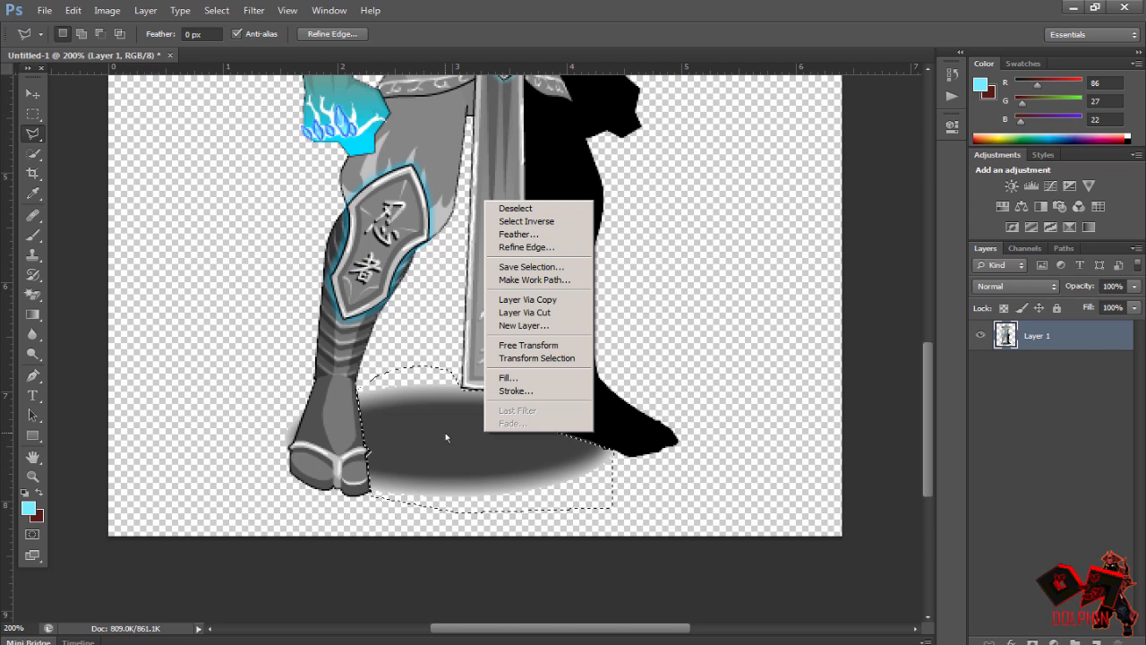
pyautogui.click(444, 433)
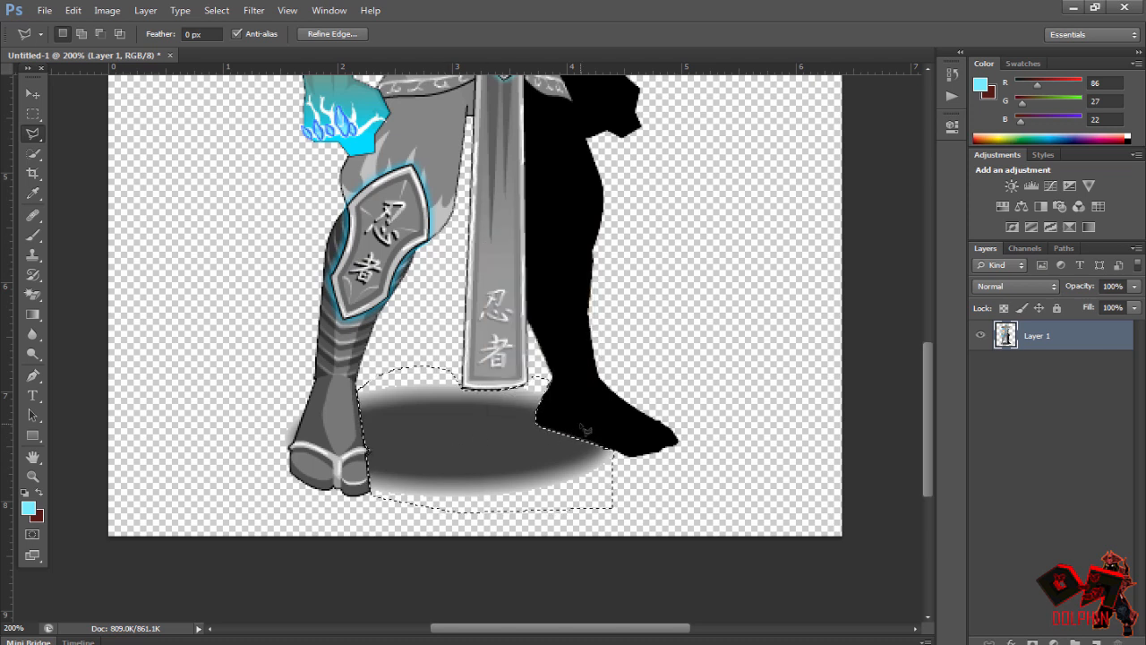
pyautogui.press('Delete')
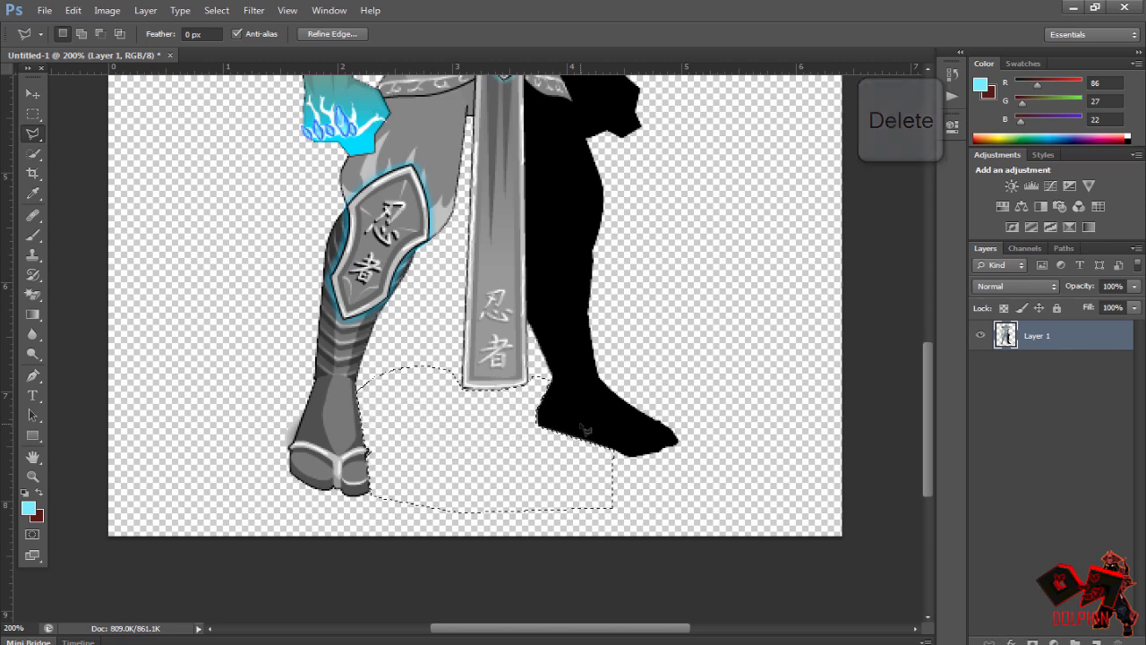
pyautogui.press('Delete')
pyautogui.rightClick(474, 404)
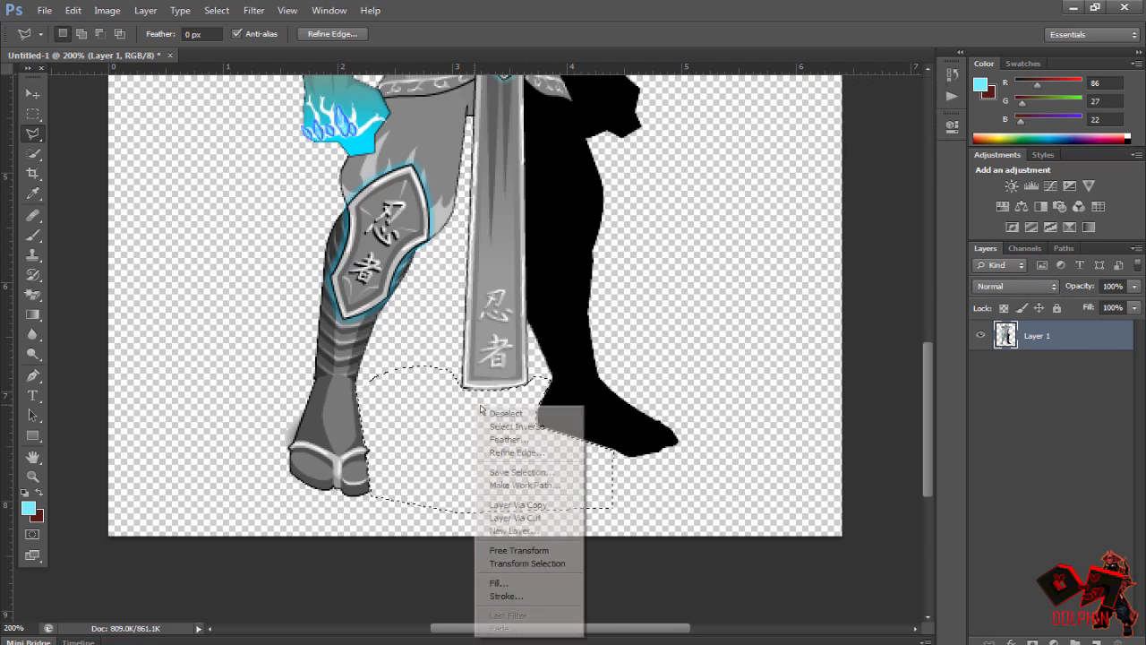
pyautogui.click(511, 410)
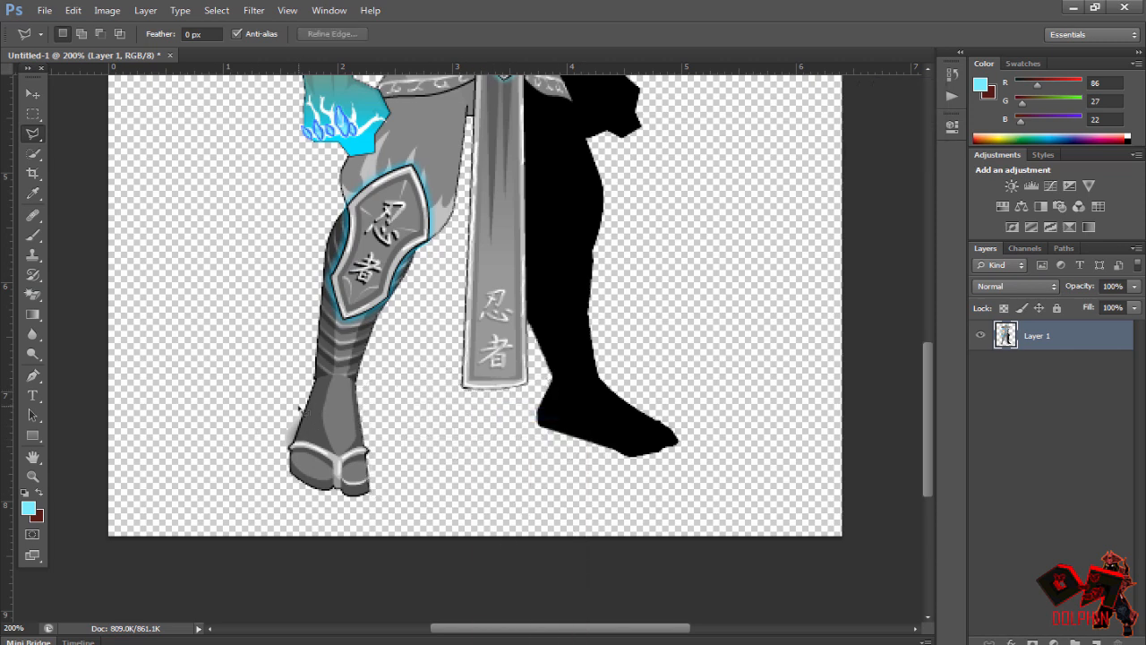
# Outline the leftover shadow beside the outer edge of the armoured foot with the Polygonal Lasso, delete it and deselect.
pyautogui.click(306, 409)
pyautogui.click(294, 450)
pyautogui.click(259, 440)
pyautogui.click(254, 404)
pyautogui.click(272, 387)
pyautogui.click(307, 412)
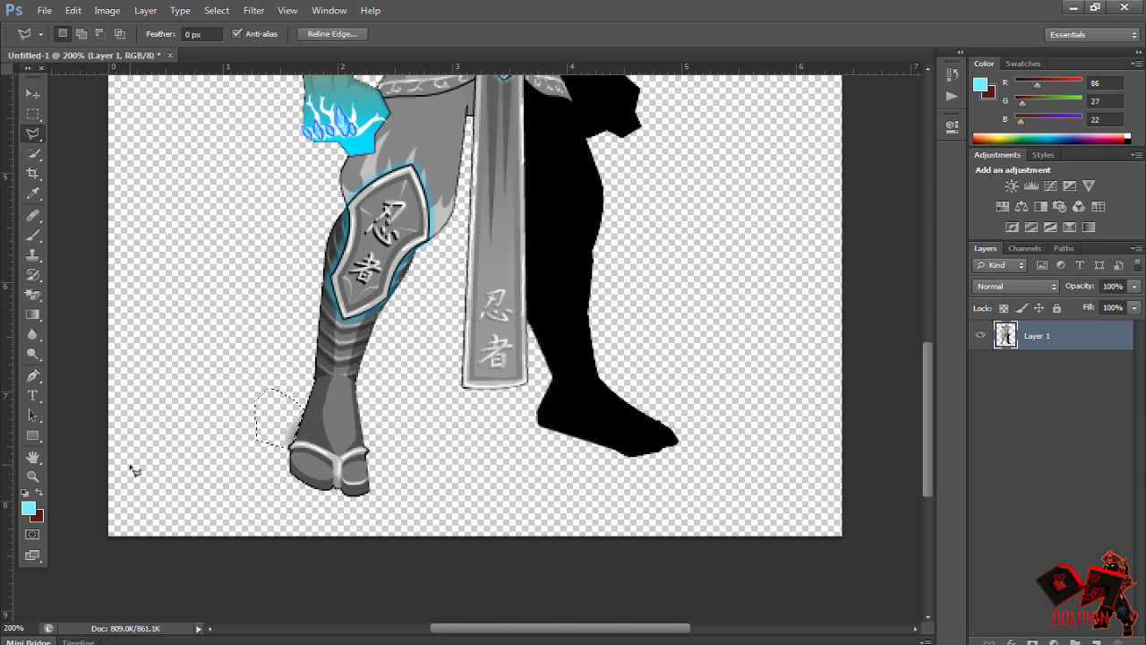
pyautogui.rightClick(288, 413)
pyautogui.click(309, 419)
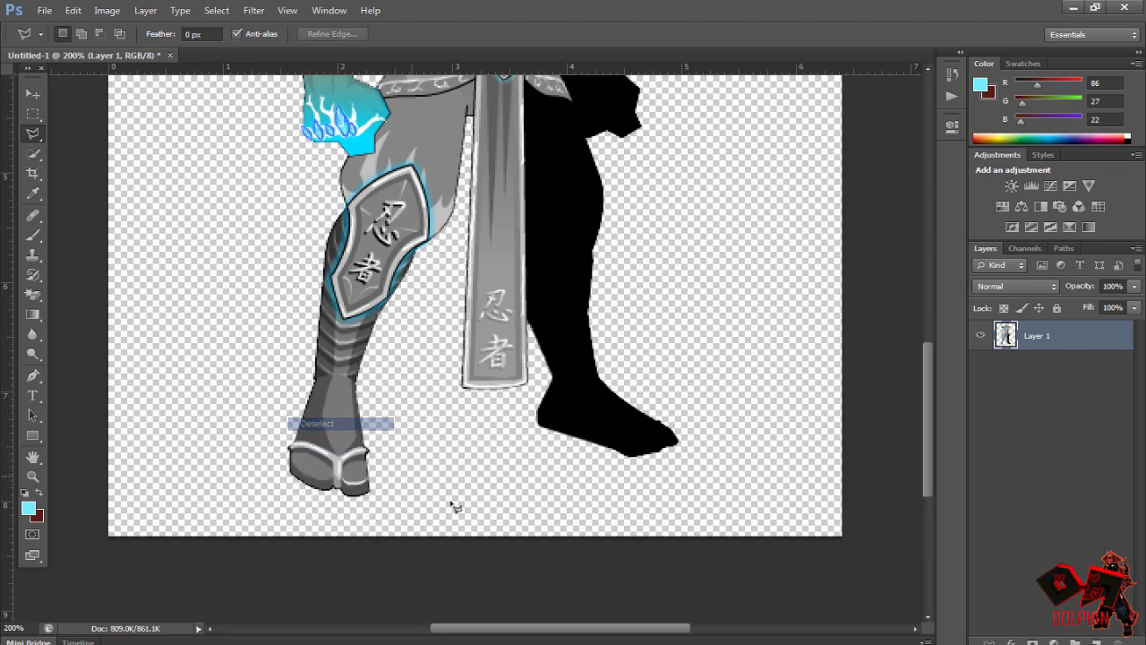
# Erase the leftover white patch between the ice shards on the character's shoulder with the Magic Eraser Tool.
pyautogui.press('v')
pyautogui.scroll(1, 593, 351)
pyautogui.scroll(8, 593, 351)
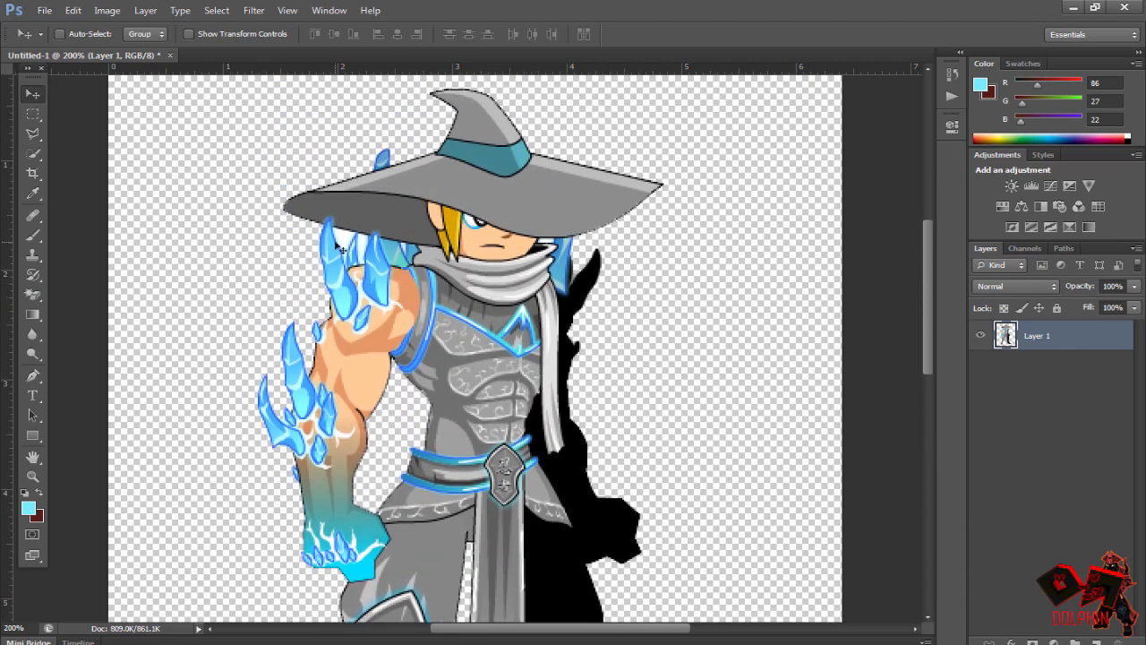
pyautogui.click(29, 304)
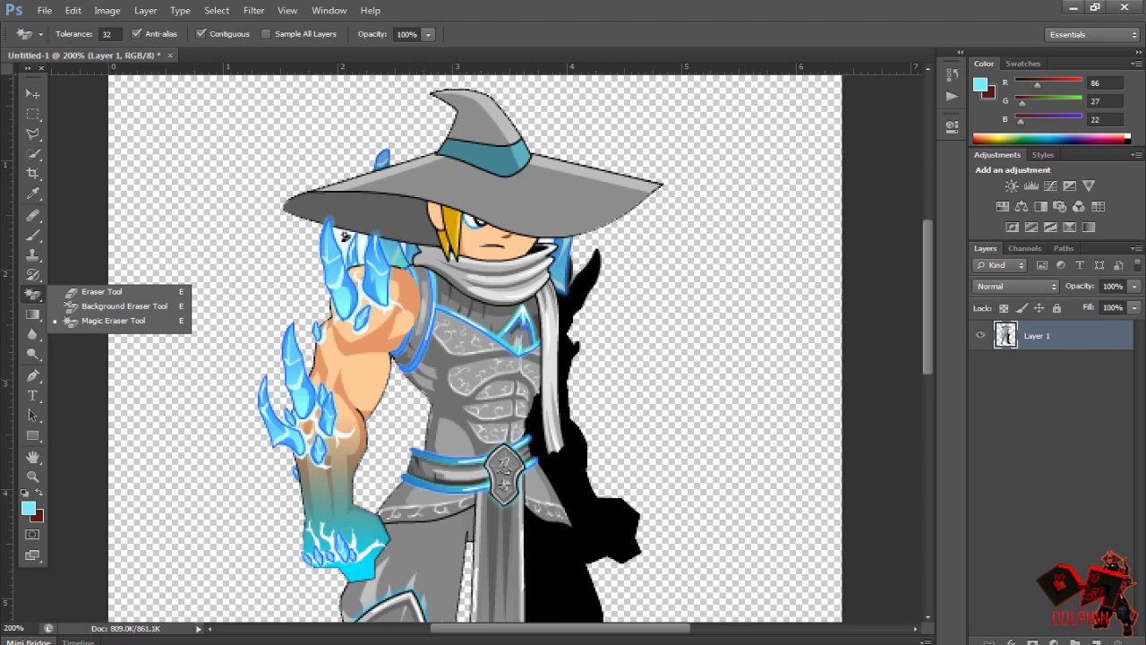
pyautogui.click(343, 235)
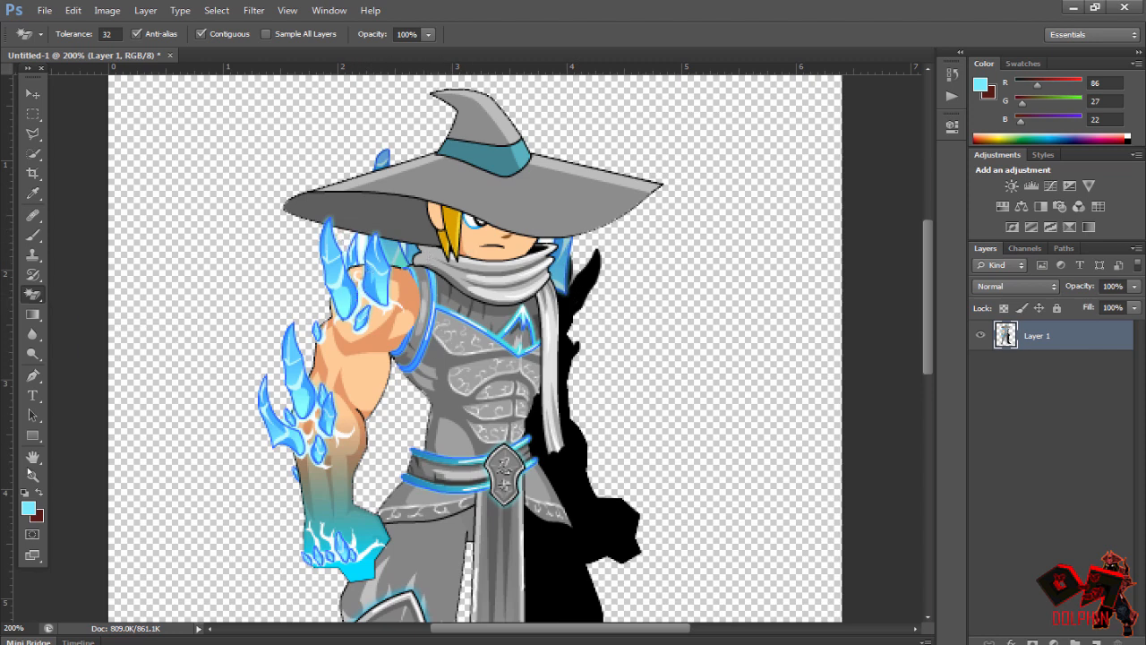
# Open the Blending Options of the character layer and place the Layer Style dialog clear of the whole character.
pyautogui.click(31, 475)
pyautogui.click(81, 34)
pyautogui.click(391, 276)
pyautogui.click(391, 275)
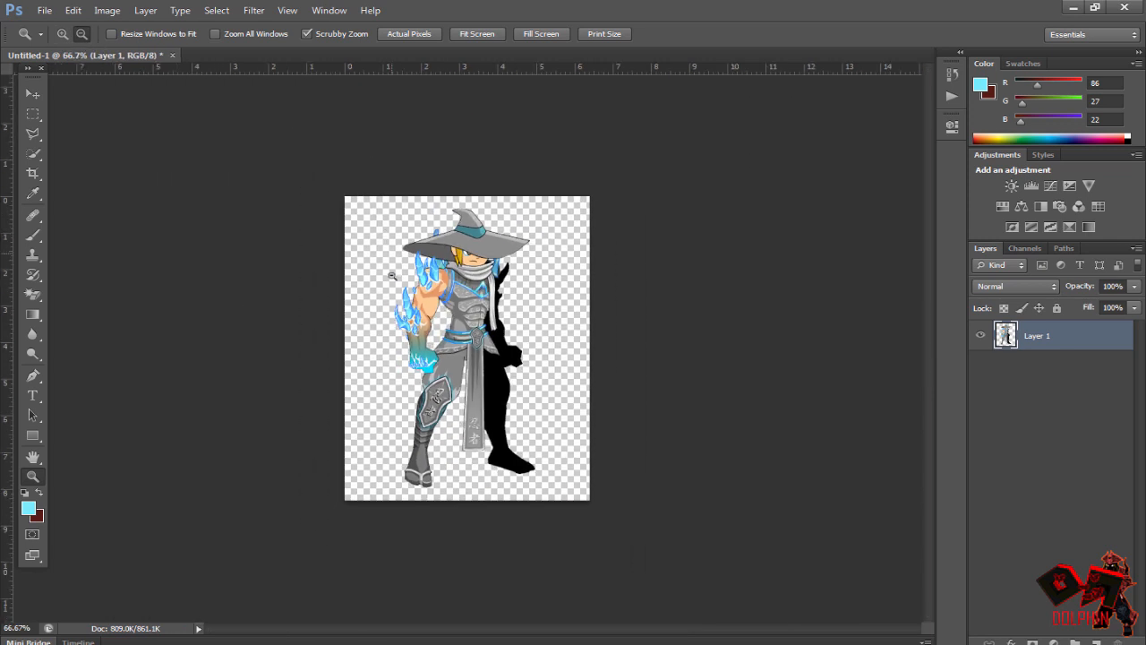
pyautogui.click(62, 34)
pyautogui.click(502, 319)
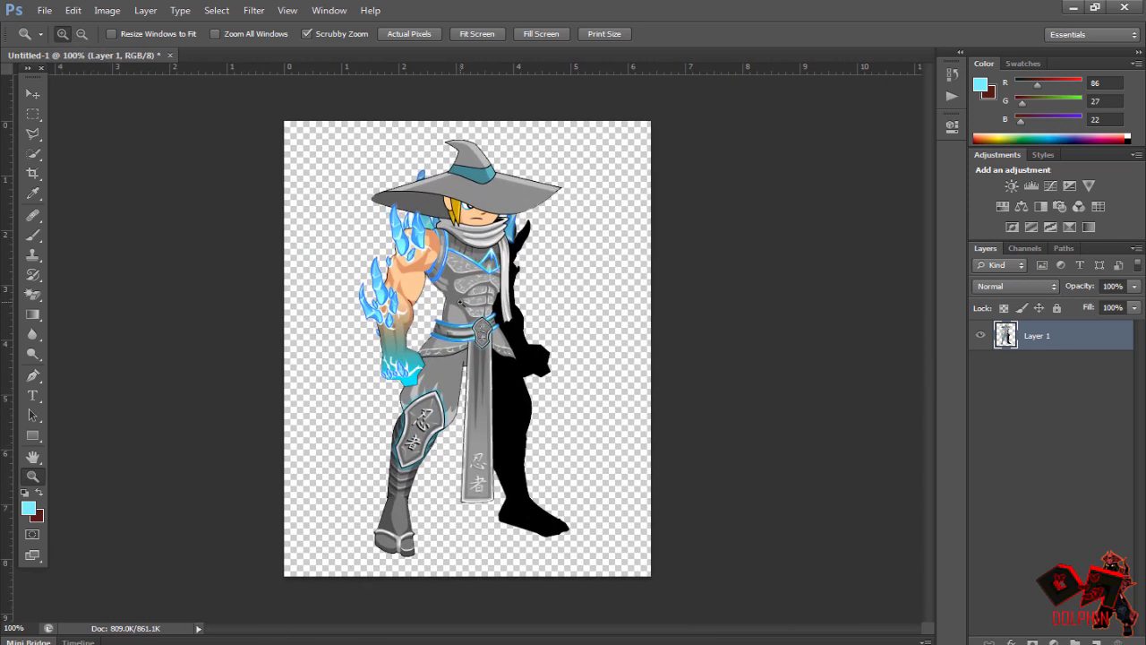
pyautogui.click(32, 93)
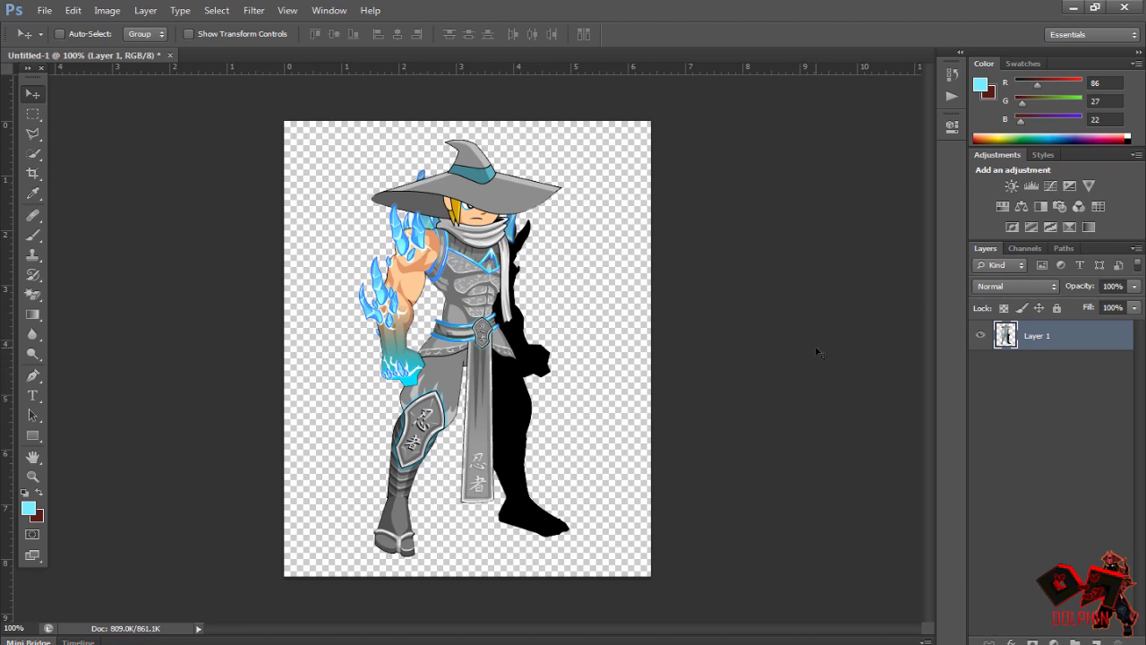
pyautogui.rightClick(1037, 338)
pyautogui.click(1081, 369)
pyautogui.rightClick(1058, 339)
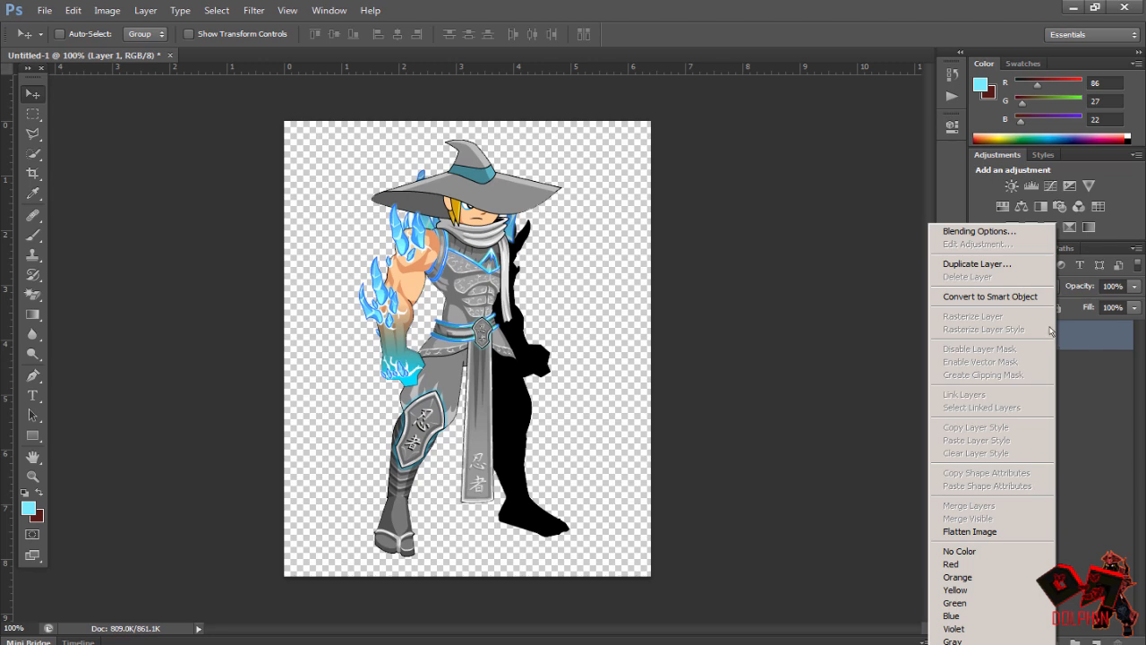
pyautogui.click(1007, 233)
pyautogui.moveTo(723, 219); pyautogui.dragTo(696, 174)
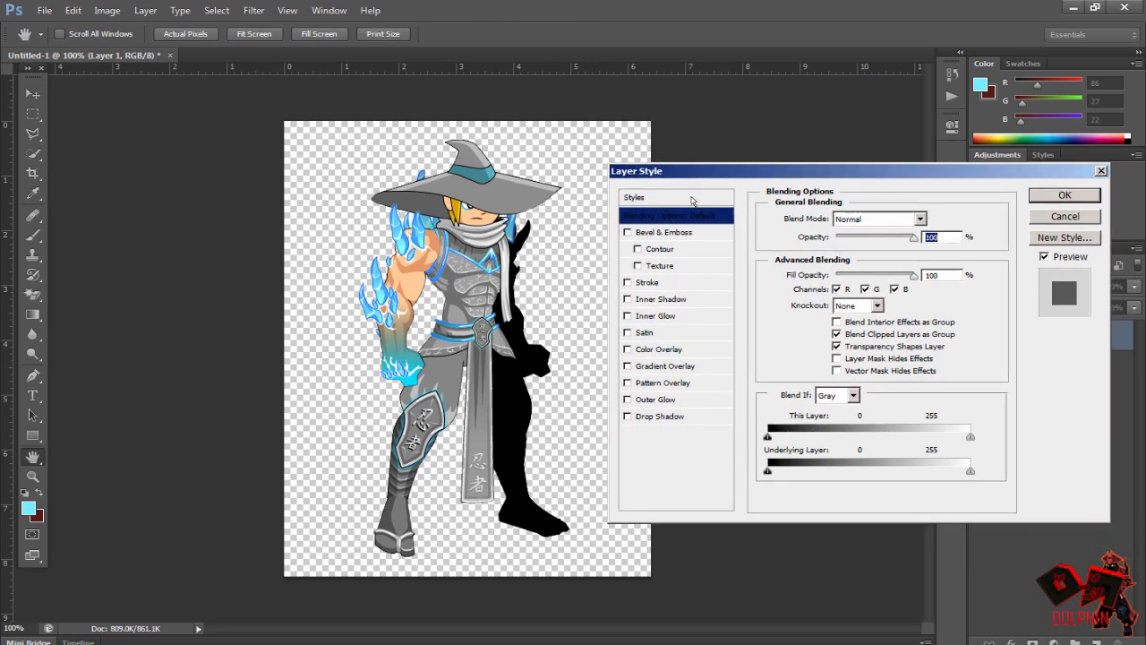
# Try the Bevel & Emboss, Stroke and Inner Shadow effects on the character layer, switching each one off again.
pyautogui.click(629, 234)
pyautogui.click(629, 233)
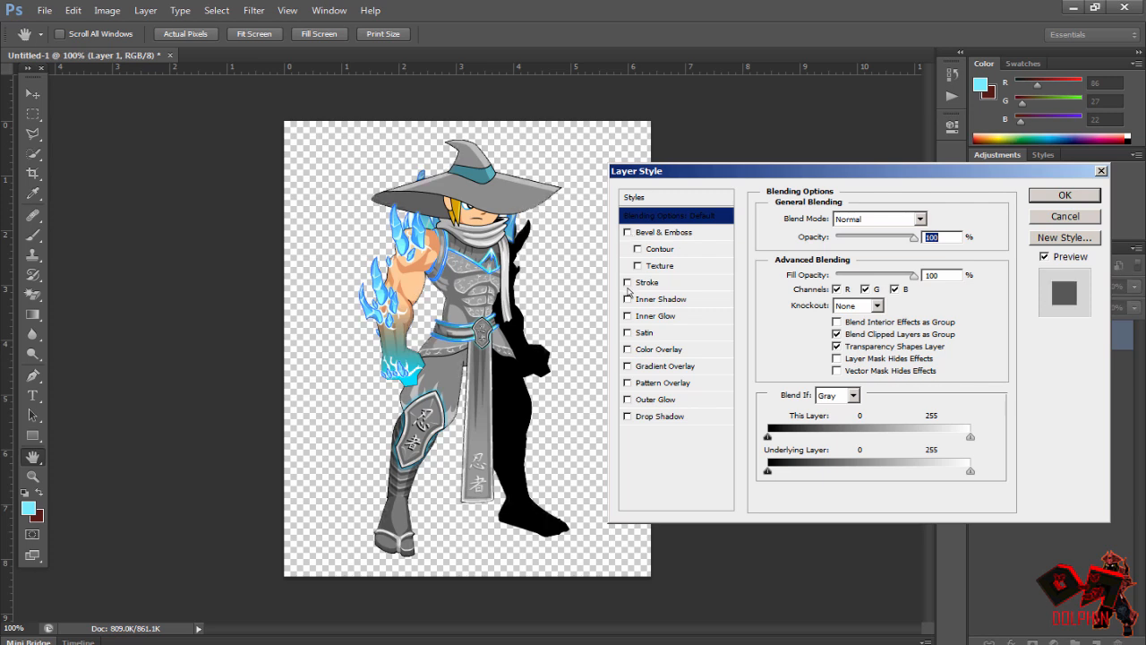
pyautogui.click(627, 283)
pyautogui.click(627, 283)
pyautogui.click(628, 299)
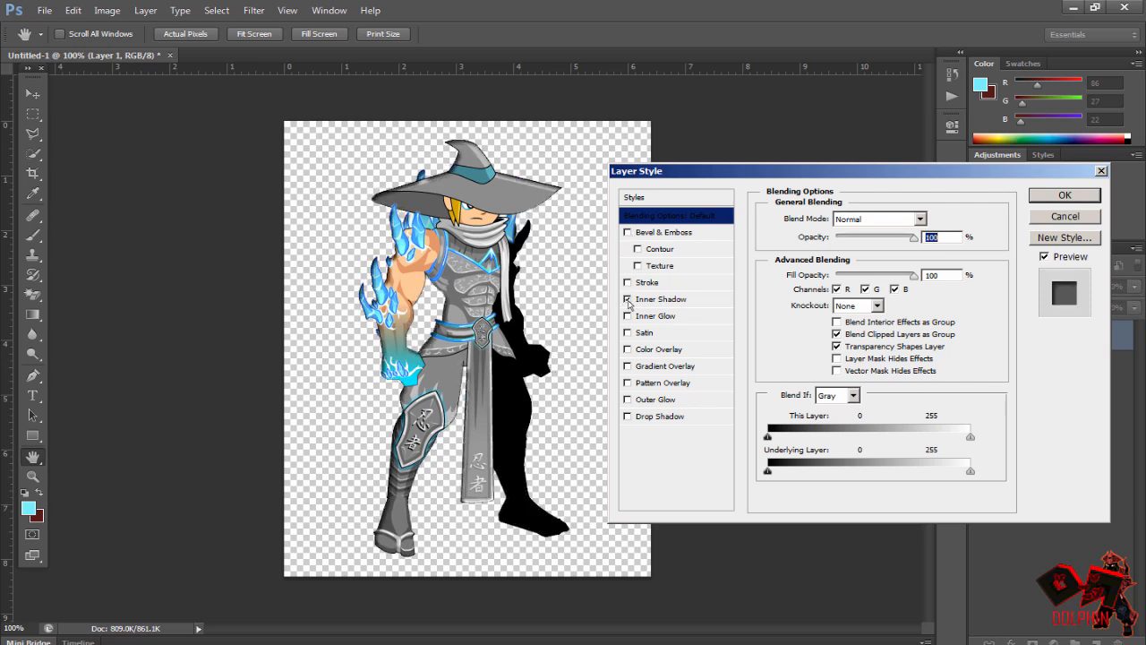
pyautogui.click(628, 299)
# Add a 1 px outside Stroke to the character layer in the light blue 7ff5ff, sampled from the ice shards.
pyautogui.click(628, 283)
pyautogui.click(646, 282)
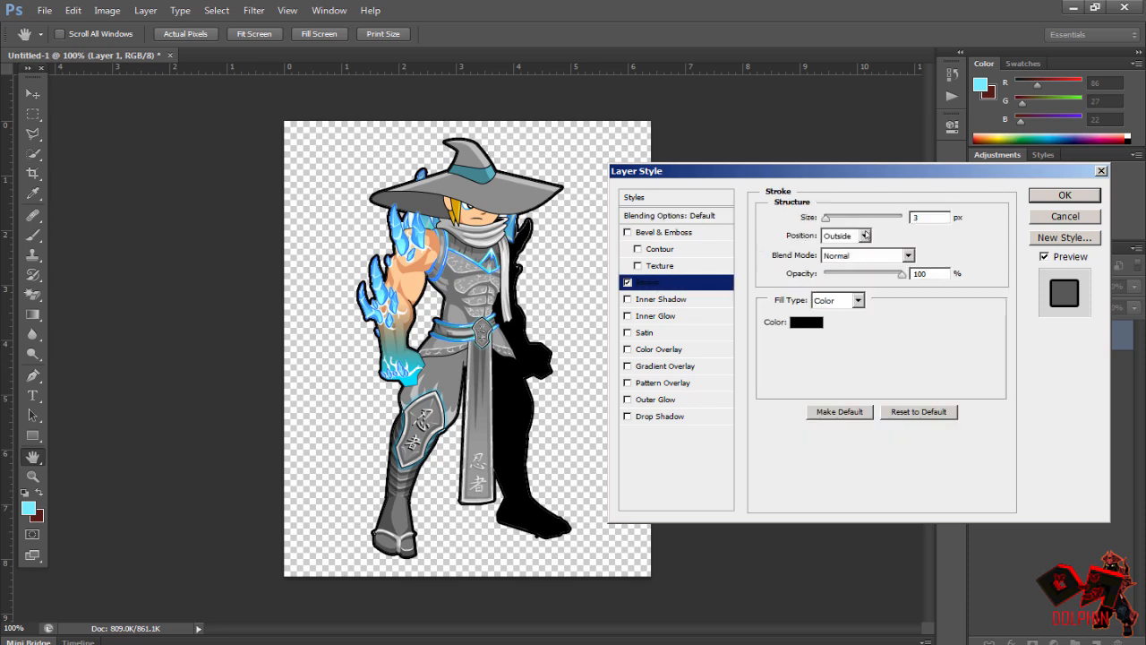
pyautogui.write('1')
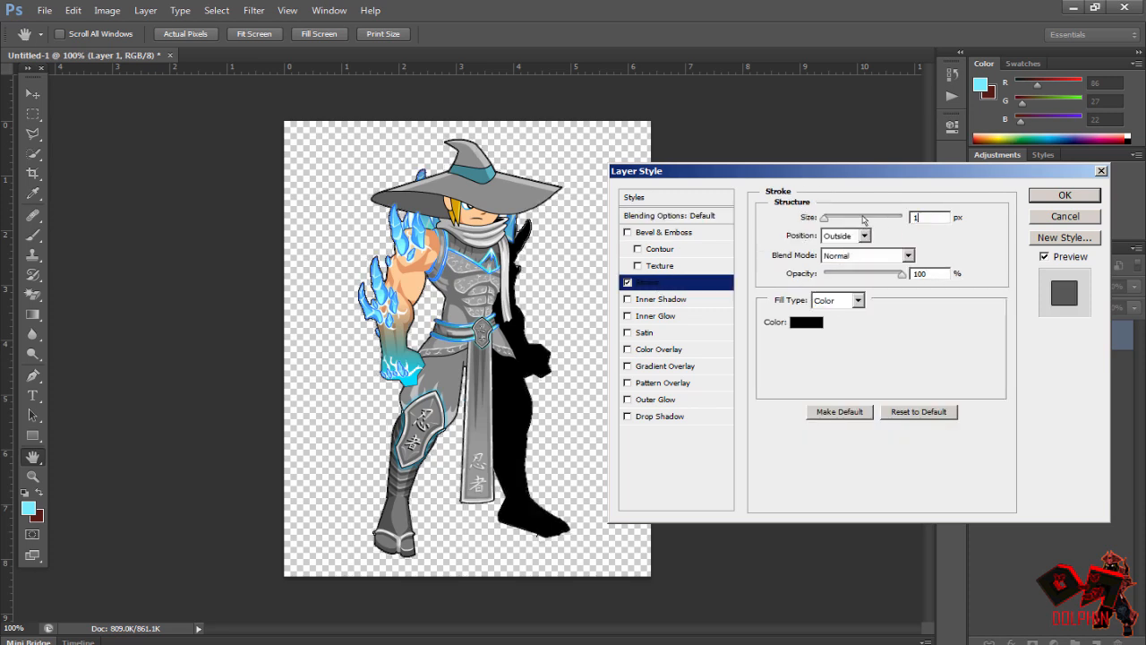
pyautogui.click(815, 324)
pyautogui.click(405, 240)
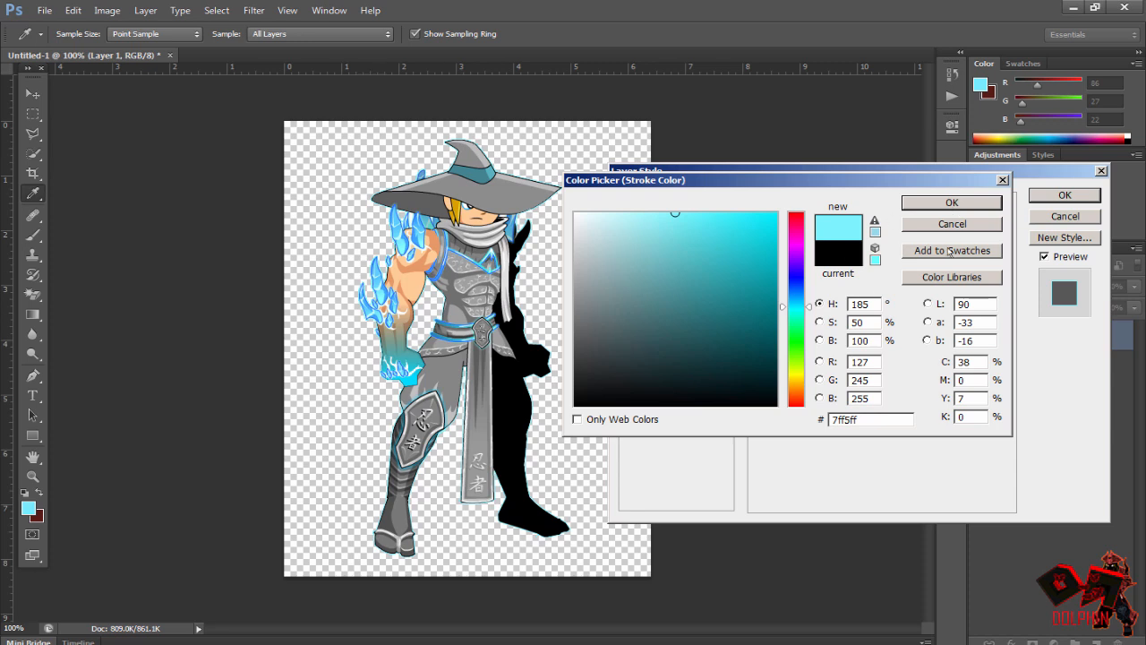
pyautogui.click(931, 208)
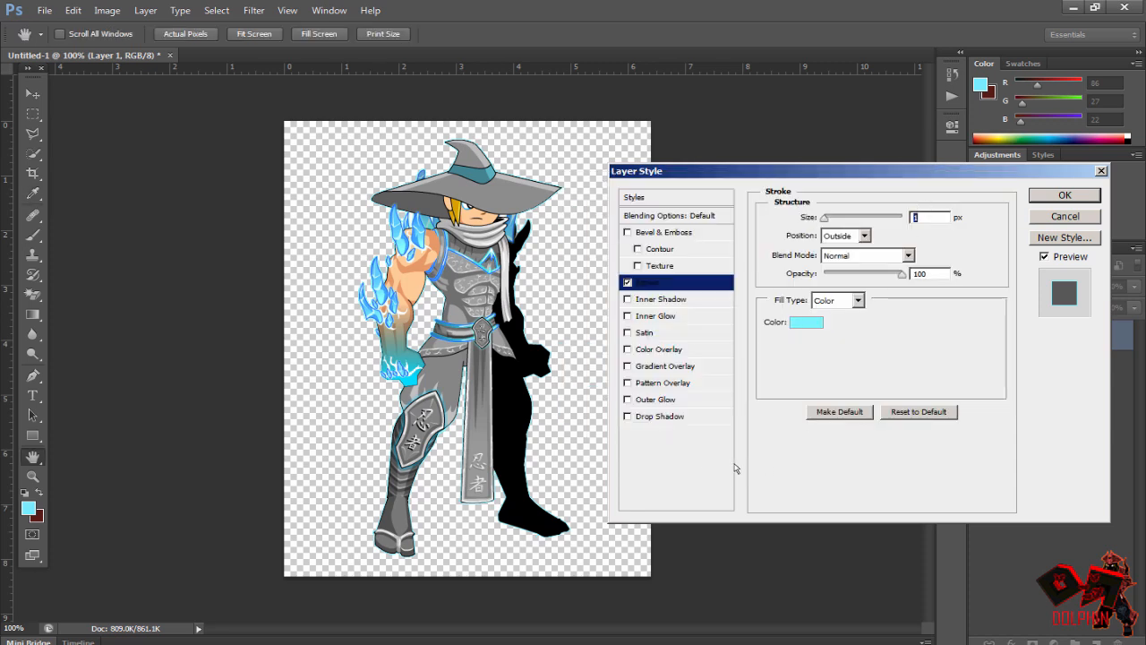
# Add a Drop Shadow with Normal blend mode, 100% opacity, a 90° angle and a 9 px distance, and apply the layer style.
pyautogui.click(660, 417)
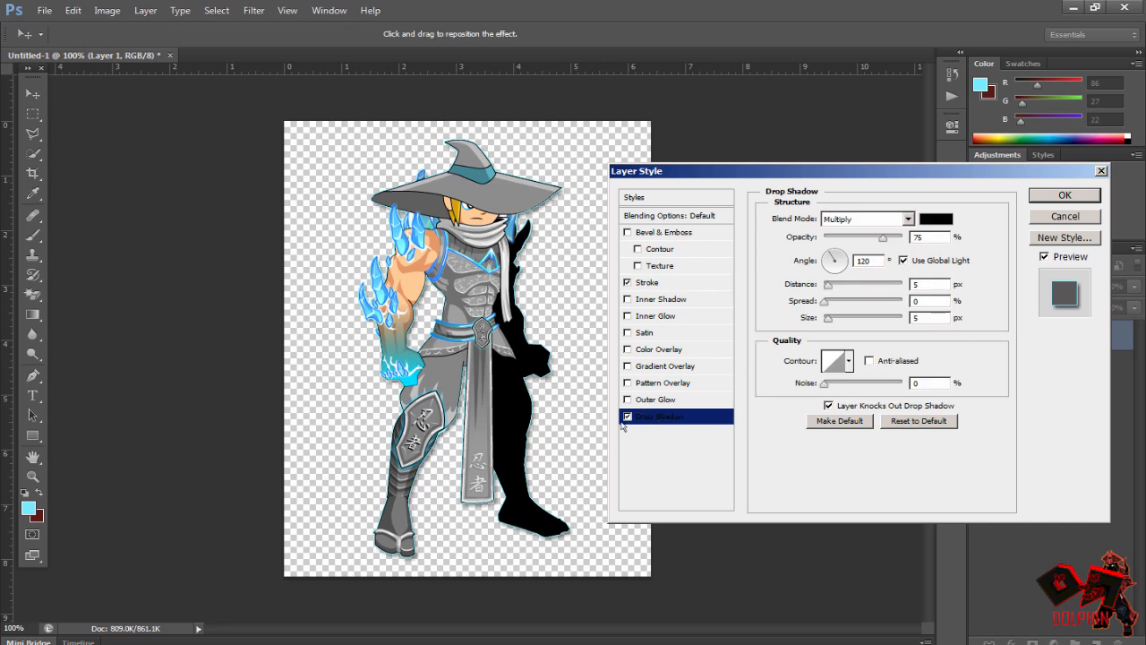
pyautogui.click(841, 221)
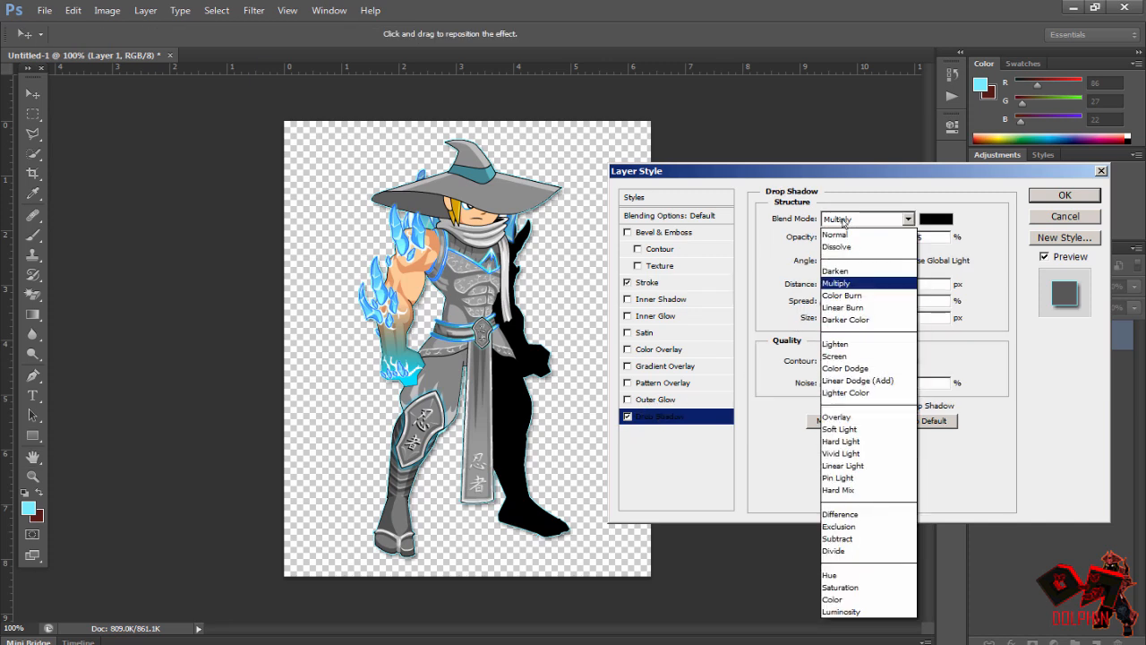
pyautogui.click(848, 236)
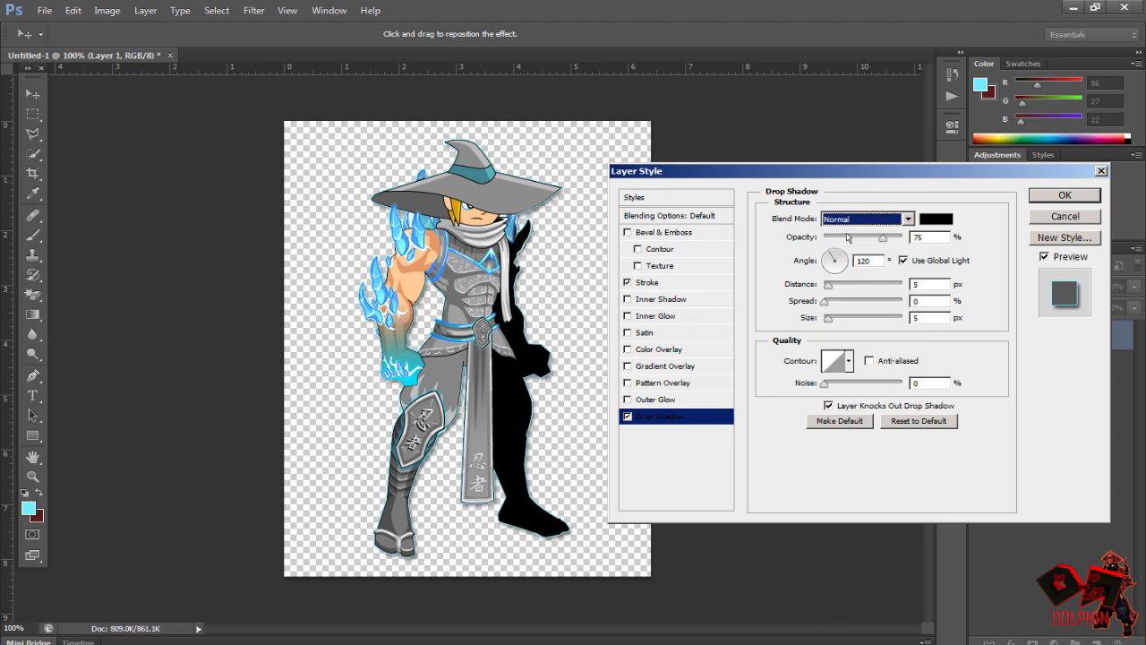
pyautogui.moveTo(885, 238); pyautogui.dragTo(903, 238)
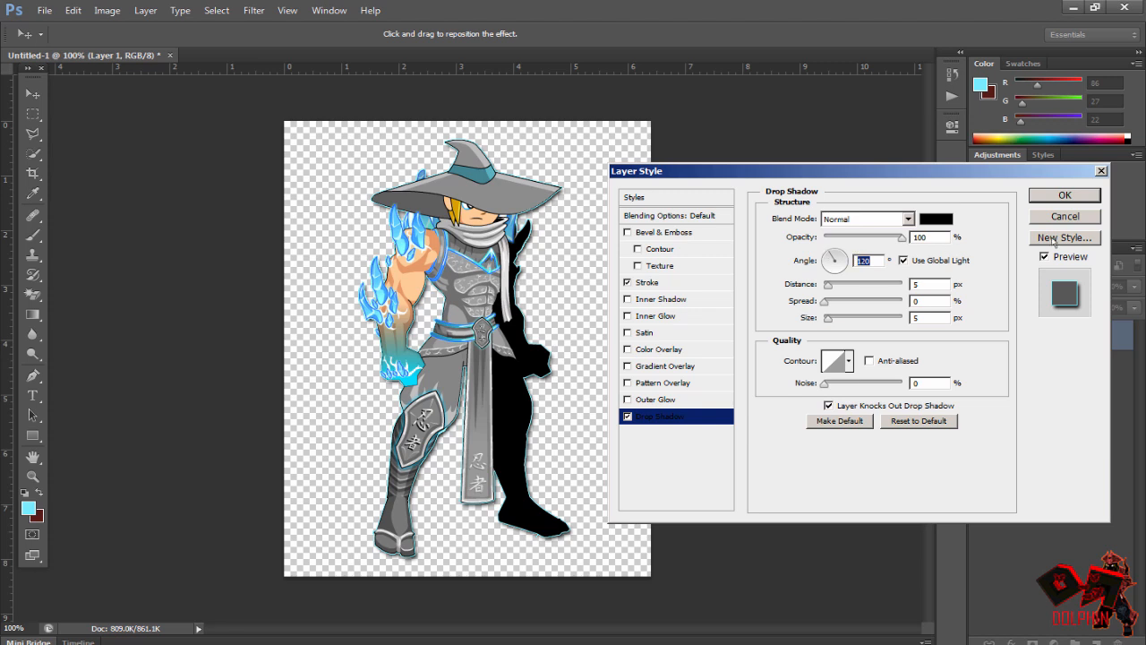
pyautogui.write('90')
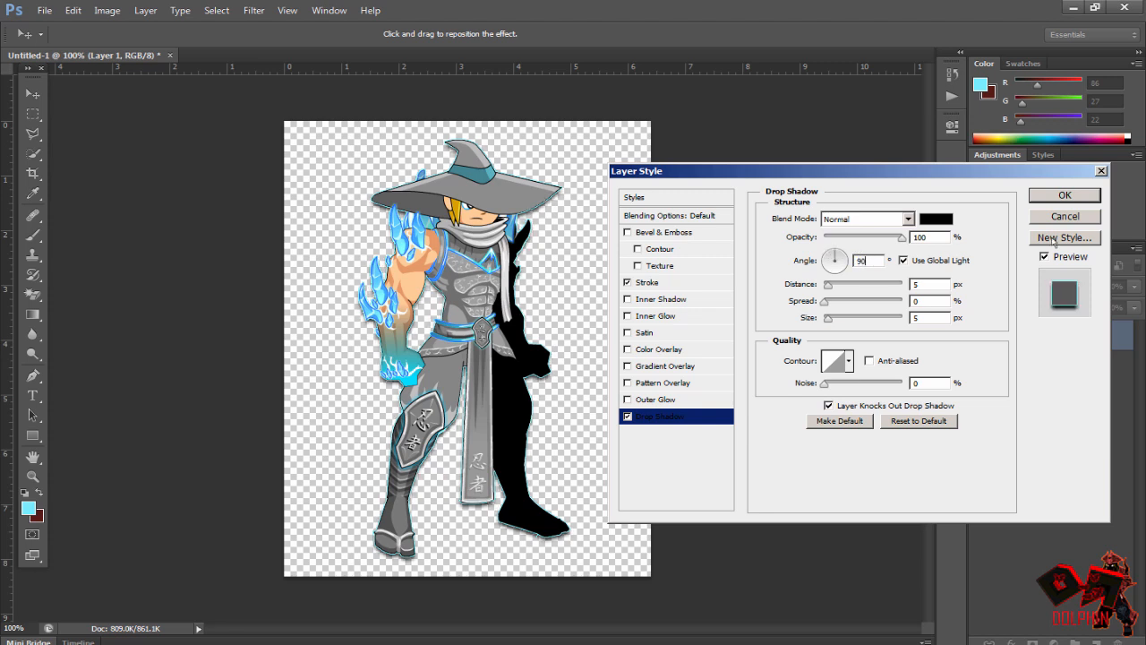
pyautogui.click(837, 284)
pyautogui.moveTo(836, 286); pyautogui.dragTo(831, 286)
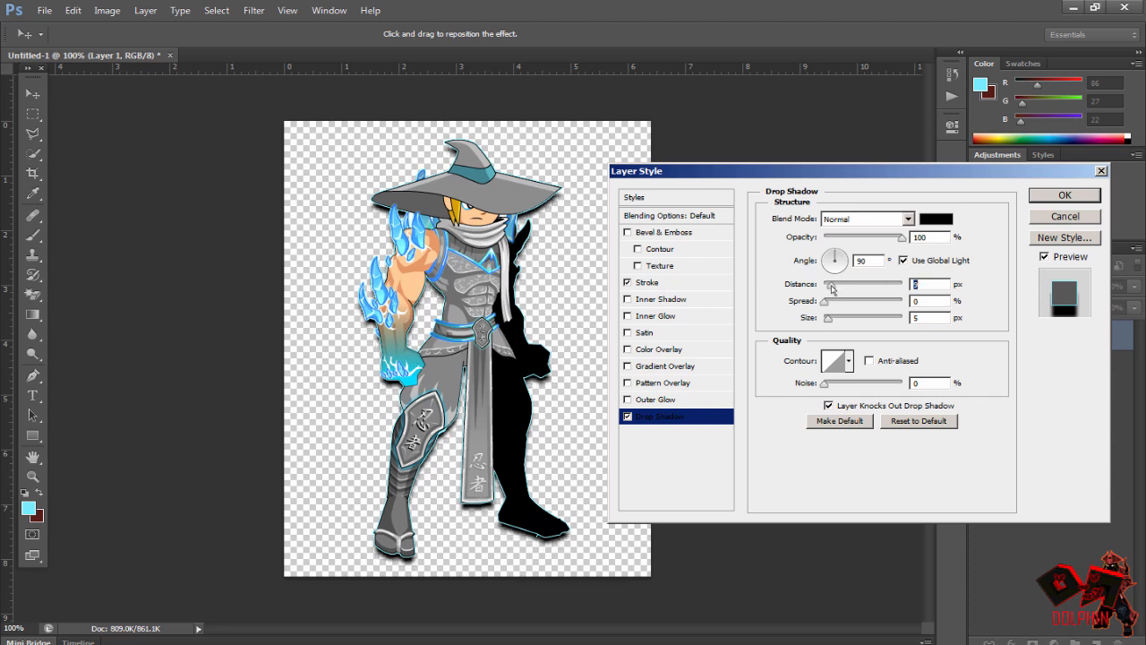
pyautogui.click(1064, 196)
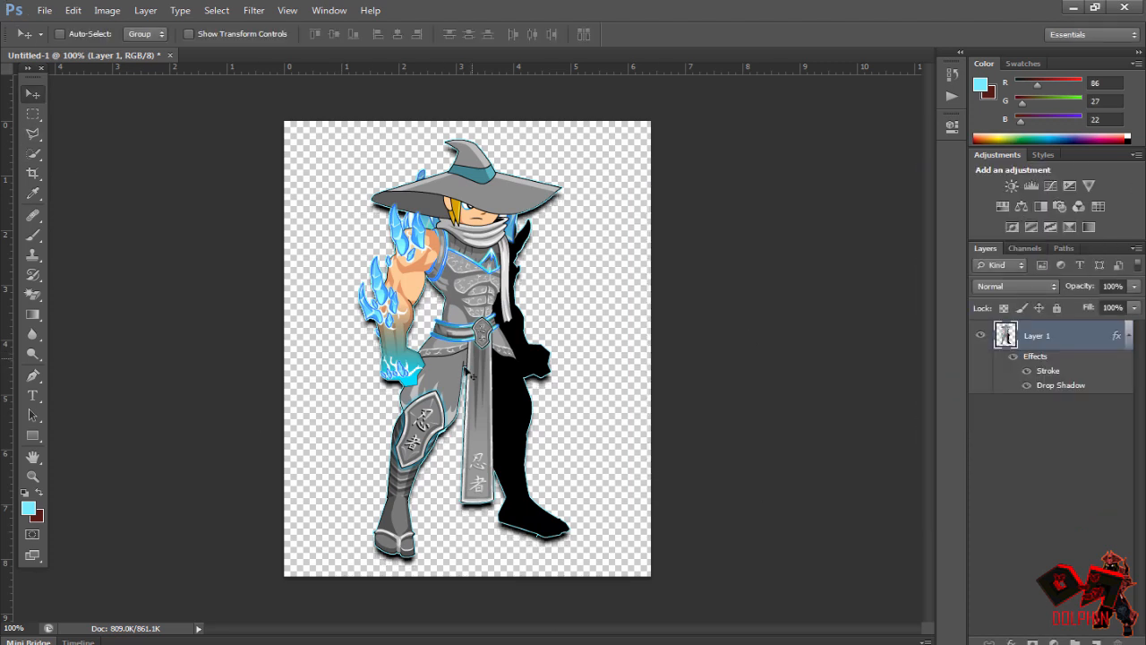
# Export the character for the web with the PNG-24 preset and save it on the Desktop as Blue.png.
pyautogui.click(43, 11)
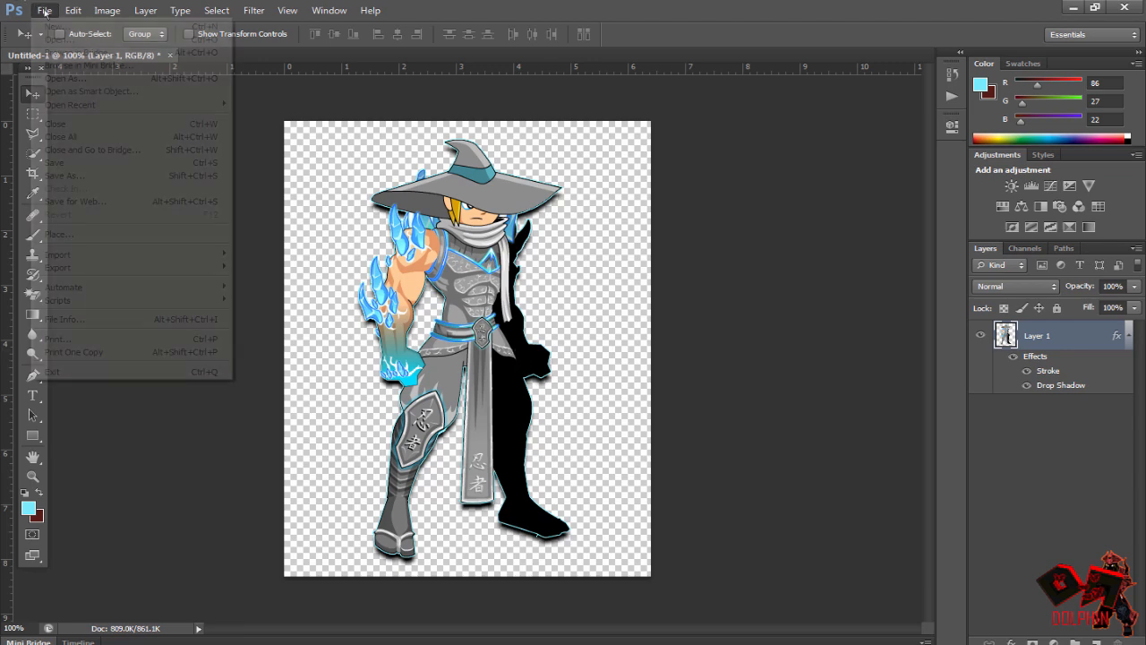
pyautogui.click(114, 206)
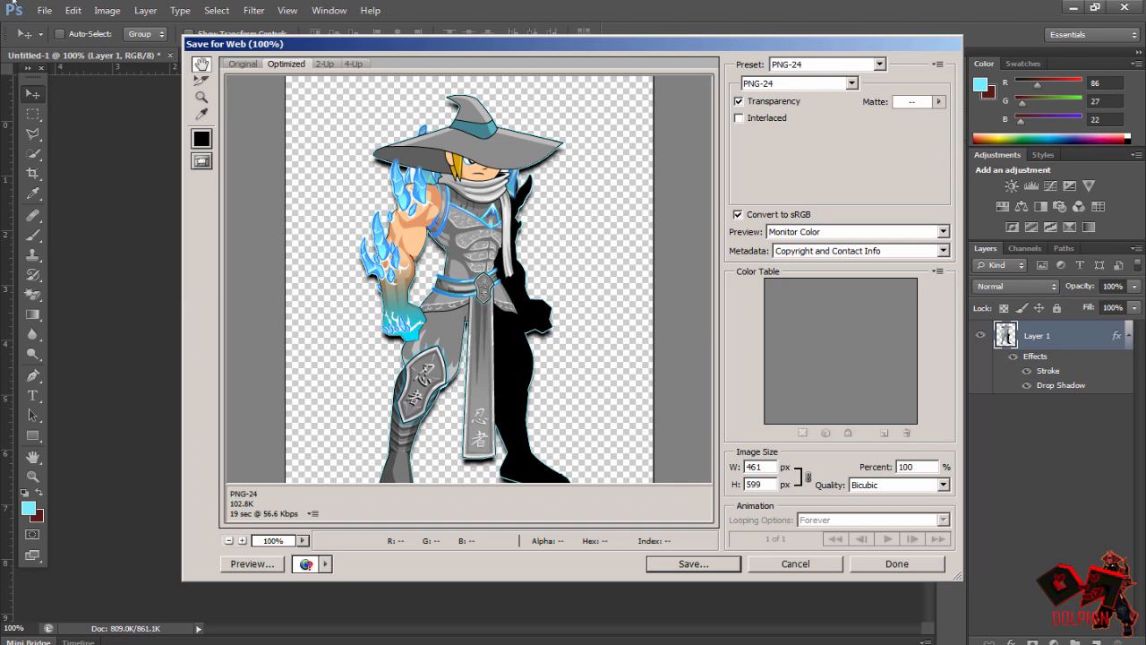
pyautogui.click(815, 67)
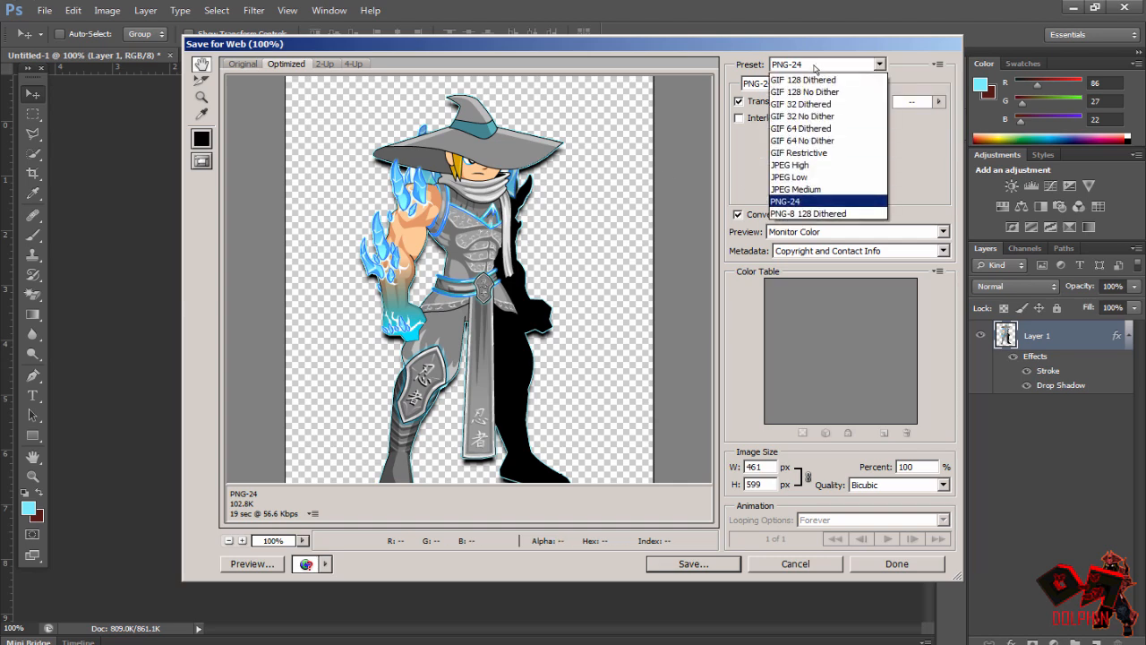
pyautogui.click(800, 201)
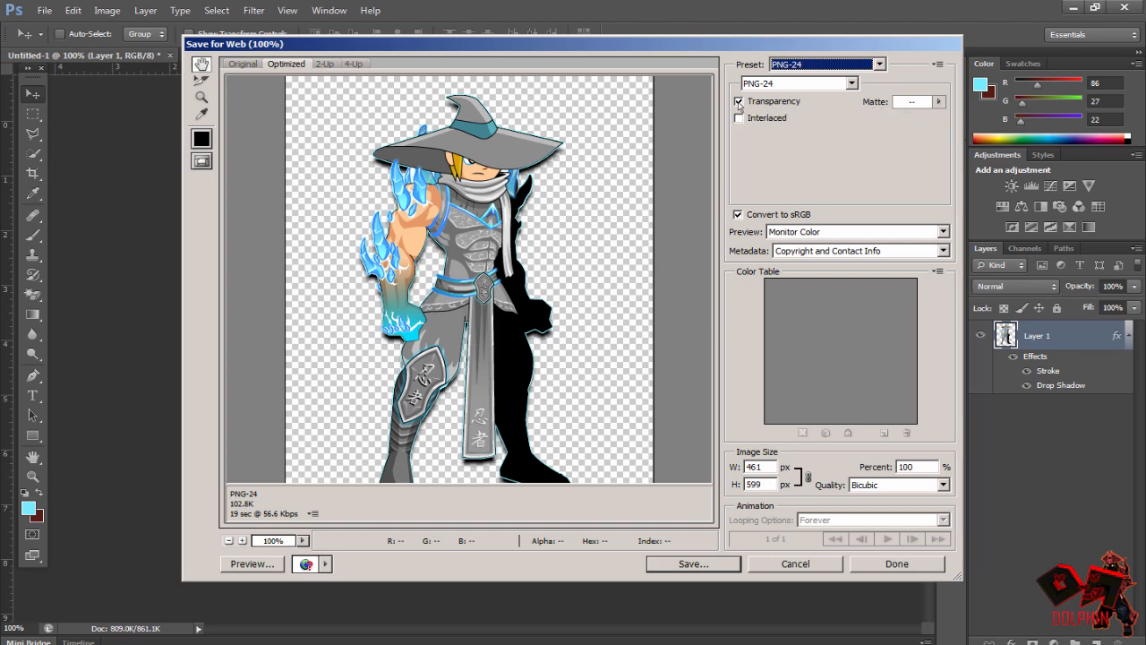
pyautogui.click(688, 564)
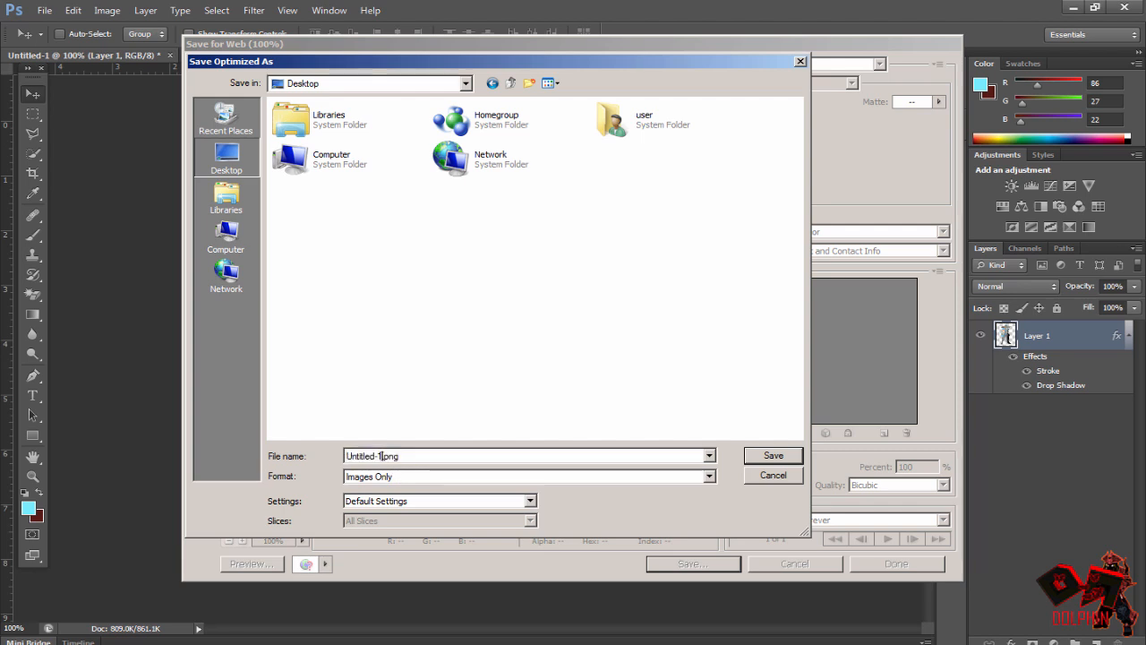
pyautogui.press('BackSpace')
pyautogui.write('Blue')
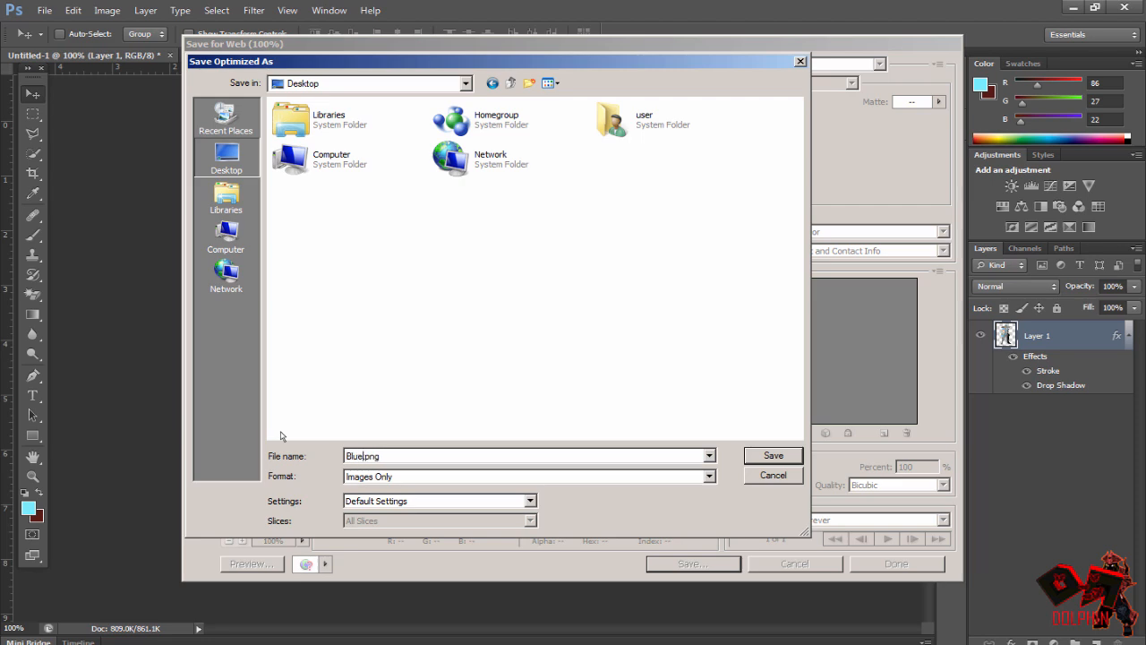
pyautogui.press('Return')
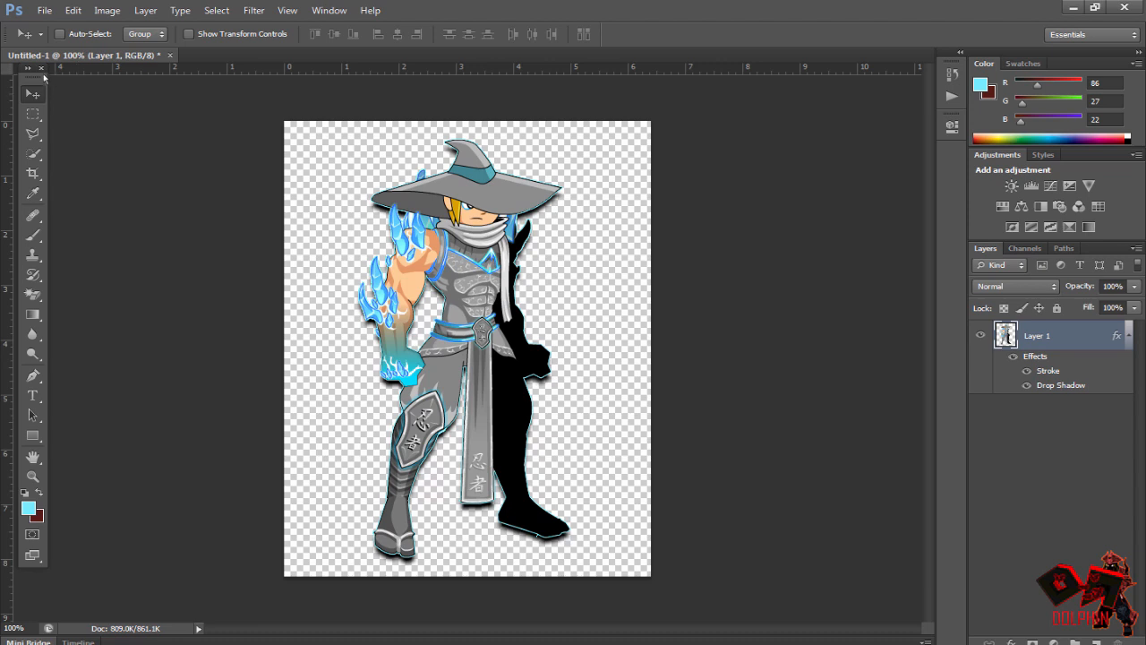
# Create a new 1224 × 653 pixel document from the Clipboard preset and paste the copied winged-knight picture into it.
pyautogui.click(45, 13)
pyautogui.click(49, 24)
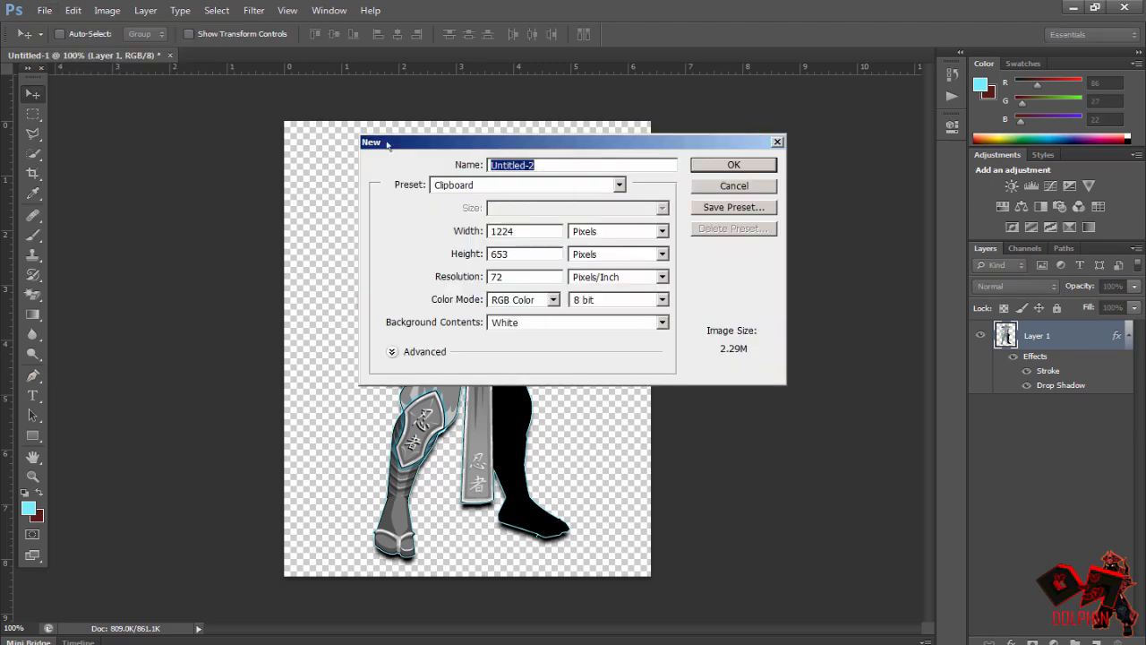
pyautogui.click(733, 166)
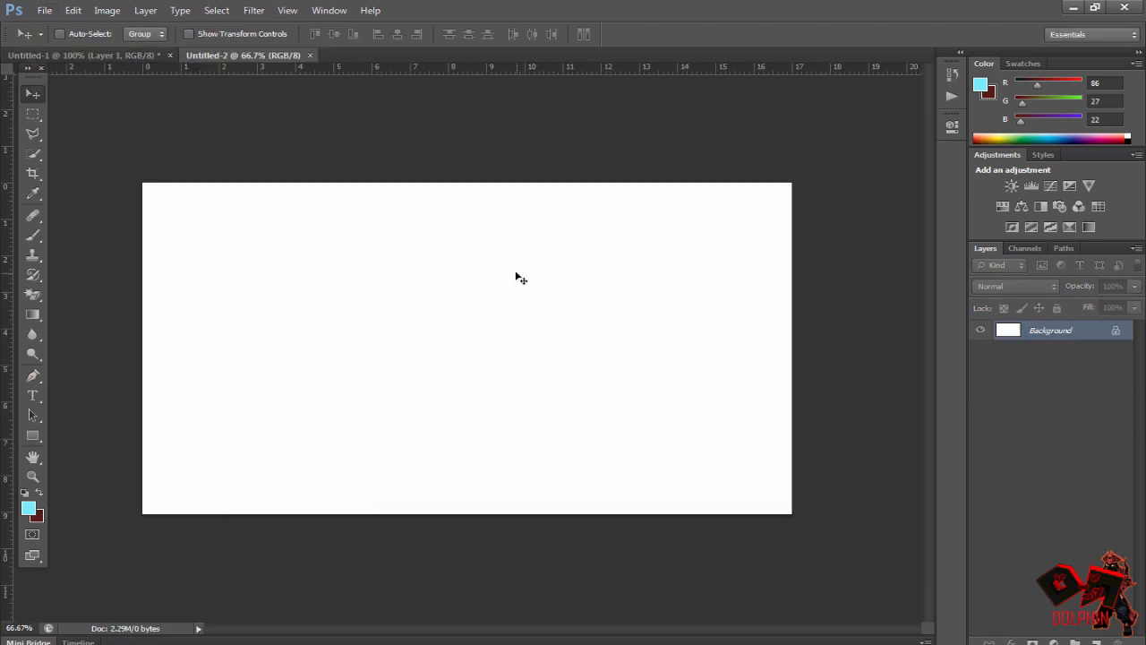
pyautogui.hotkey('ctrl', 'v')
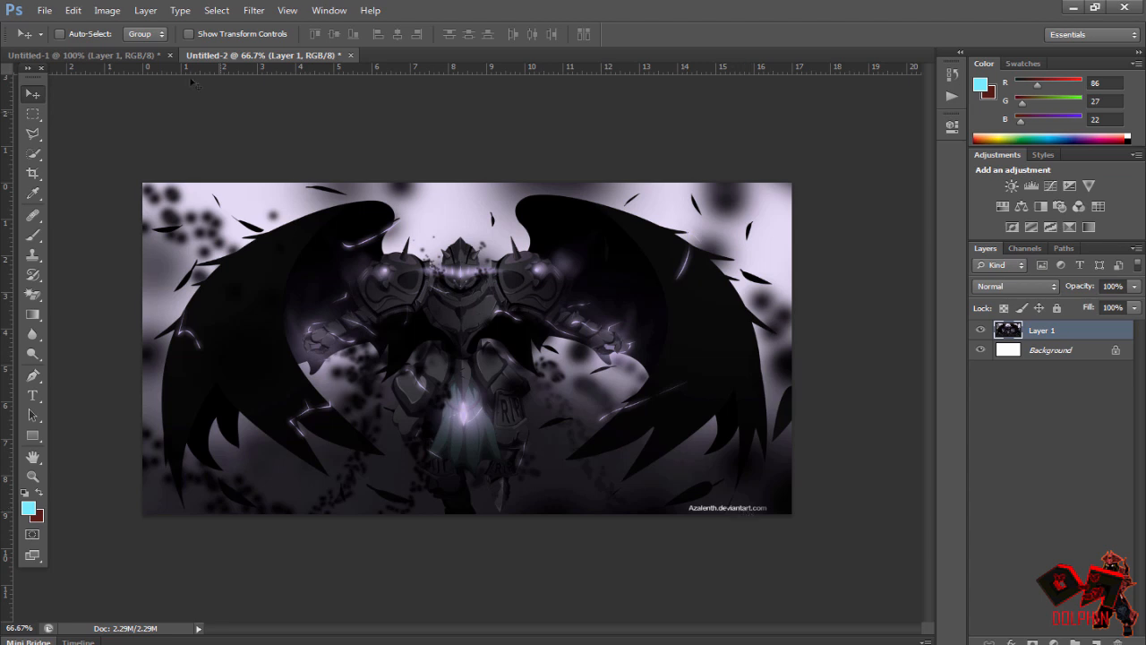
# Move a copy of the styled character into the winged-knight document and place it at the picture's left edge.
pyautogui.click(103, 56)
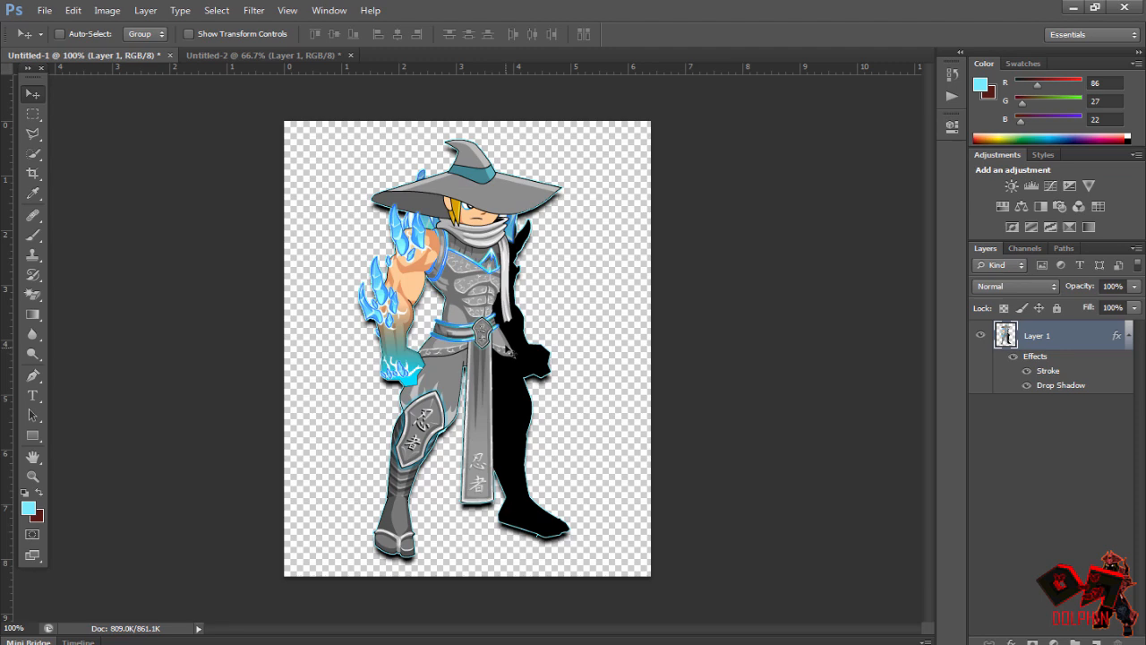
pyautogui.moveTo(506, 350); pyautogui.dragTo(450, 336)
pyautogui.moveTo(408, 303); pyautogui.dragTo(249, 246)
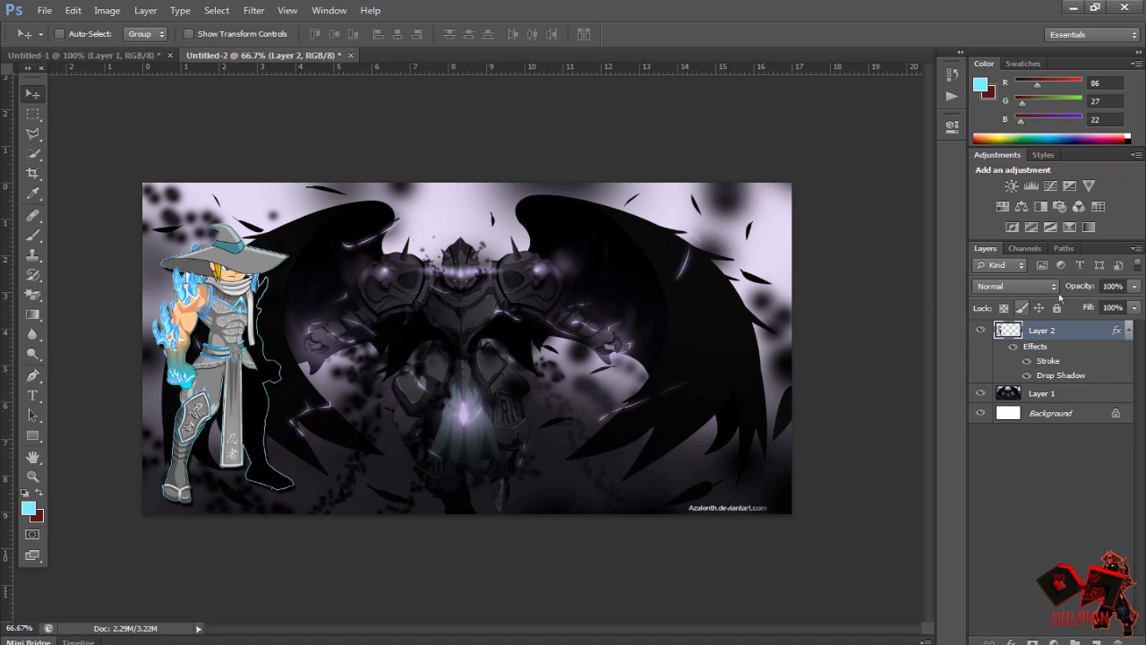
# Try the dark colour 171719, sampled from the knight's armour, as the character layer's stroke colour and discard the change.
pyautogui.rightClick(1062, 335)
pyautogui.click(994, 231)
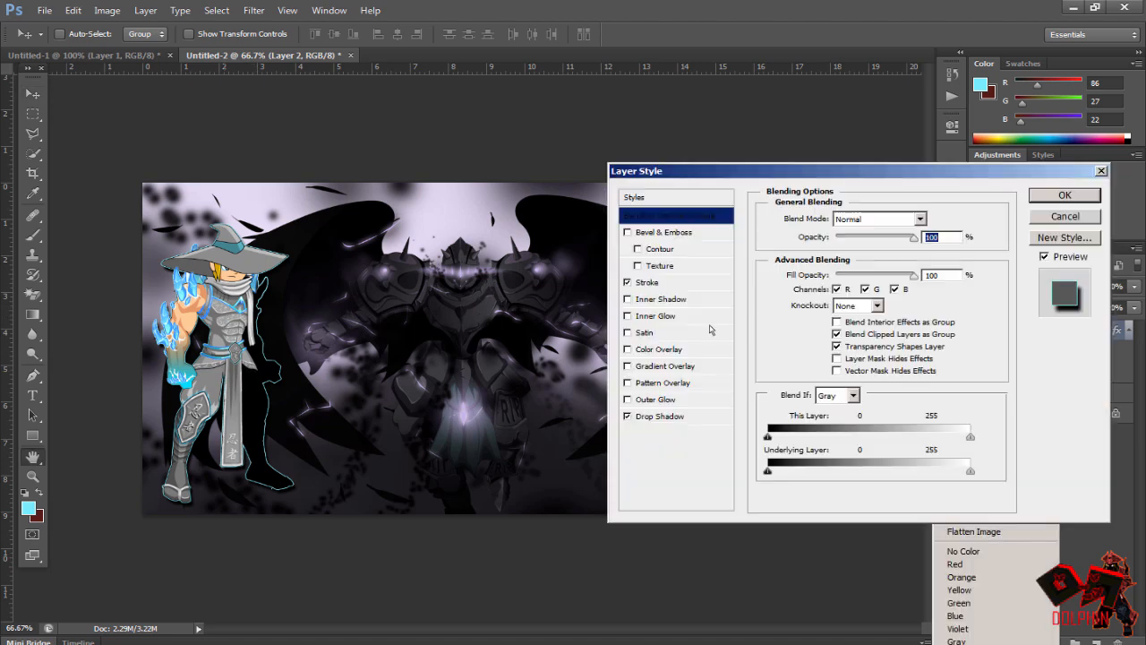
pyautogui.click(663, 285)
pyautogui.click(820, 324)
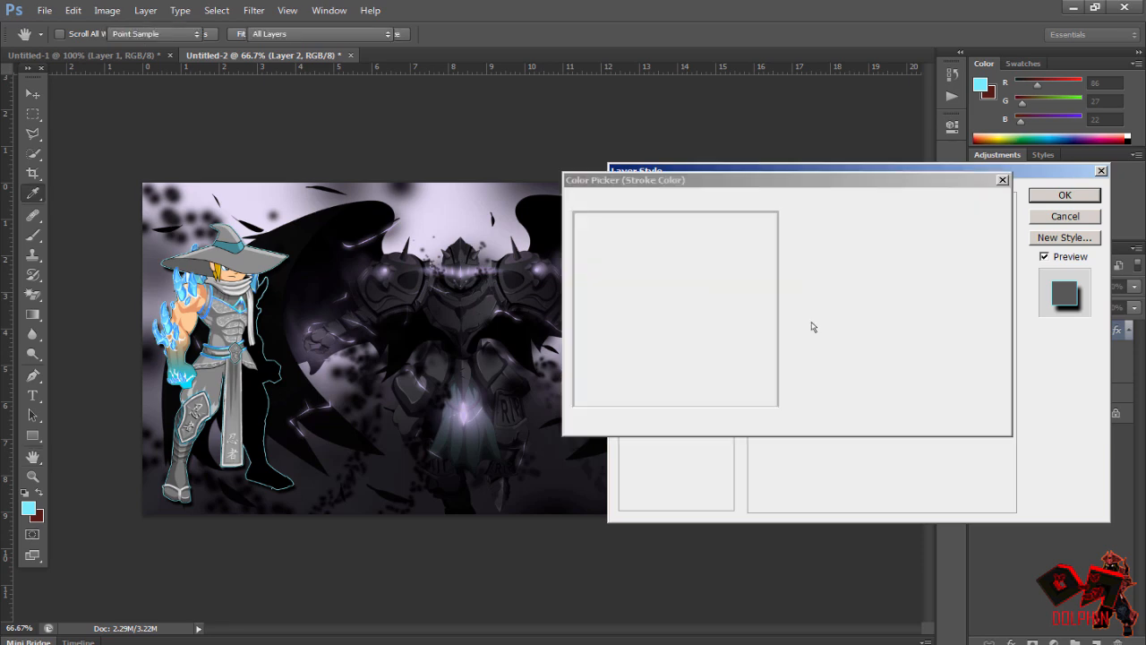
pyautogui.click(411, 268)
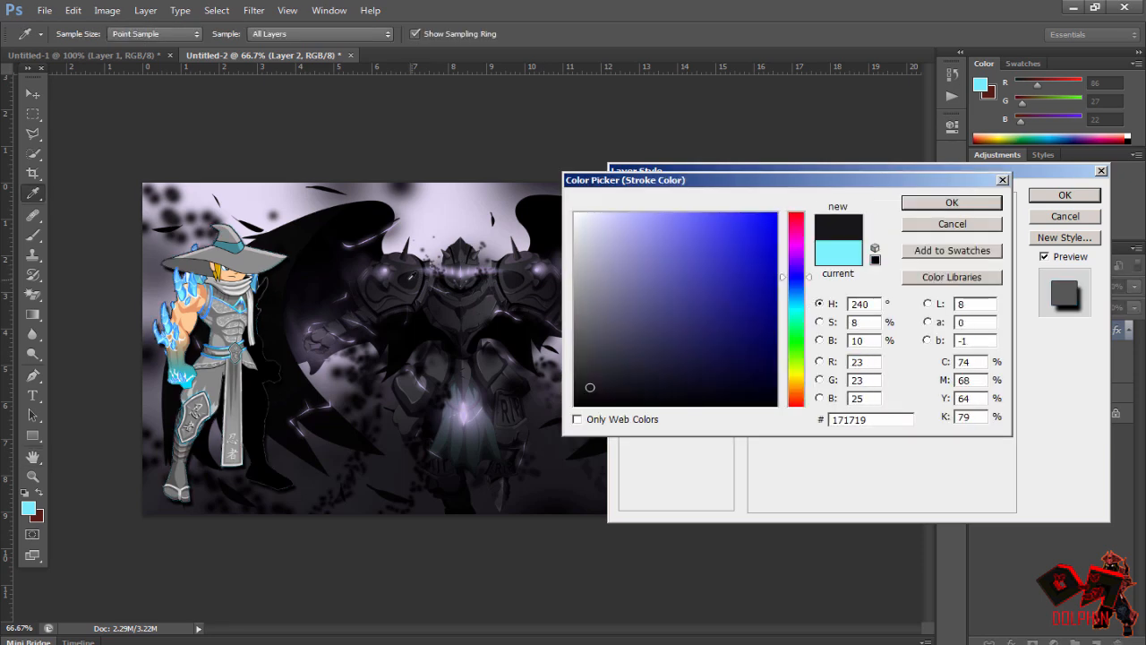
pyautogui.click(1002, 179)
pyautogui.click(1101, 170)
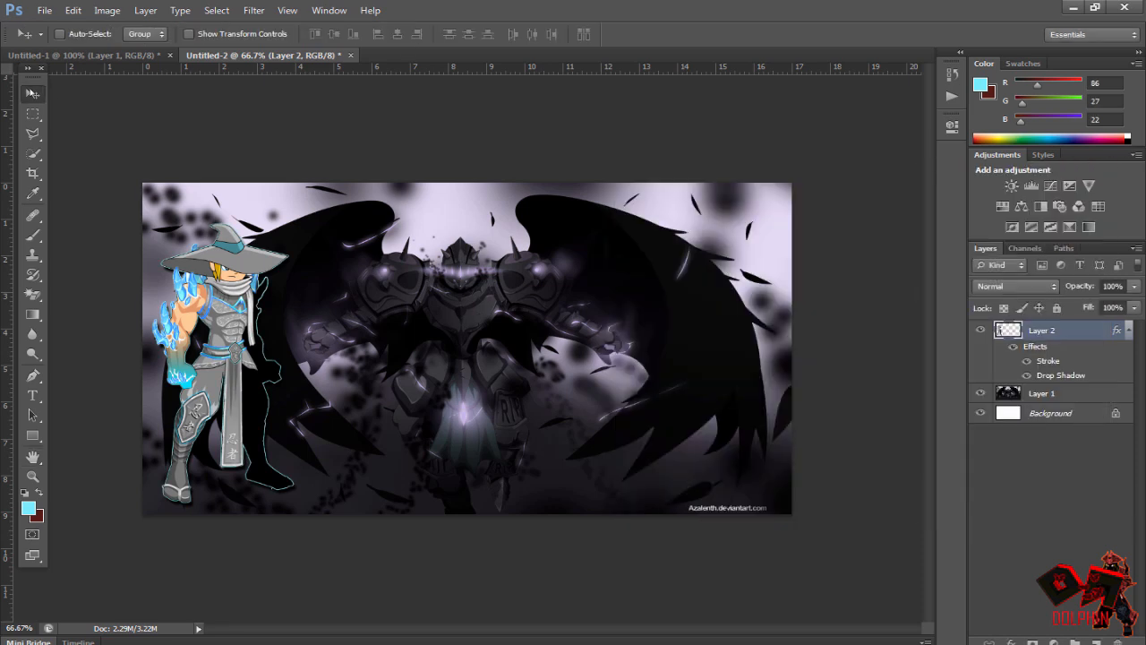